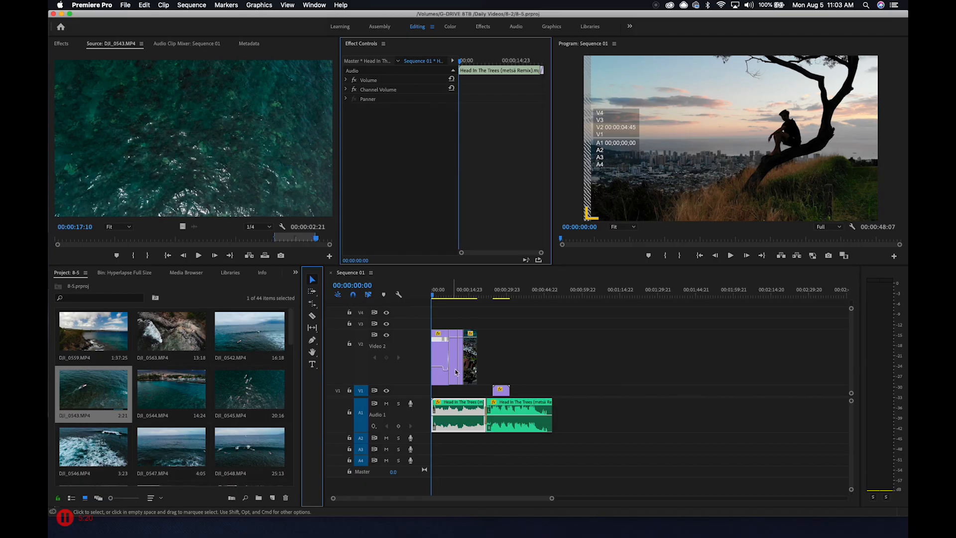
Play the sequence from the beginning to preview the existing edit
click(433, 299)
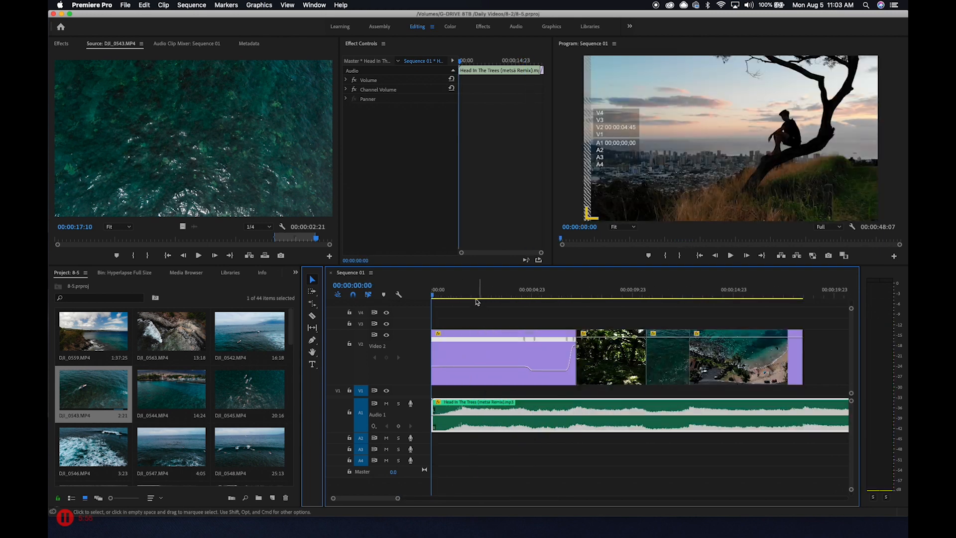
drag(470, 300, 413, 303)
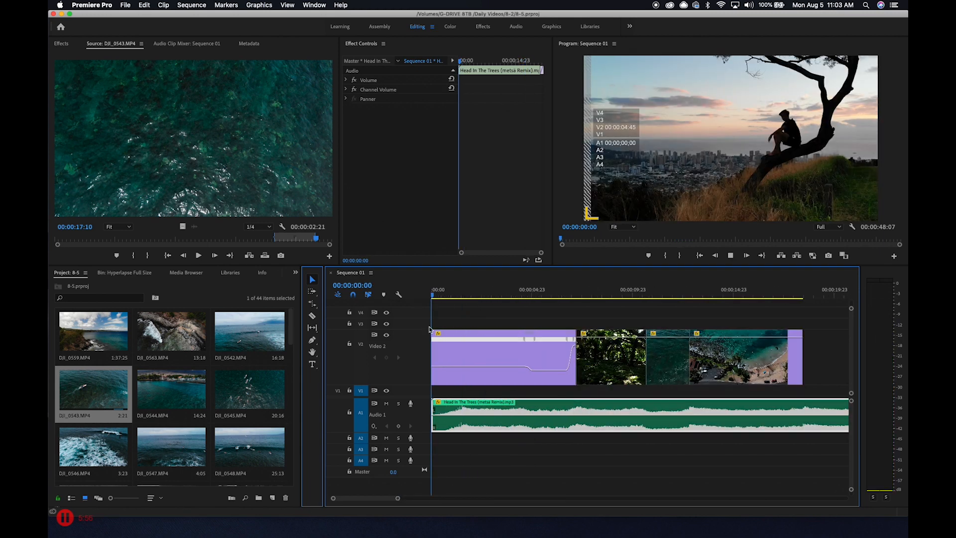
key(space)
Remove the first clip's ending Scale keyframe and set its Scale at the clip's start to 71
click(493, 348)
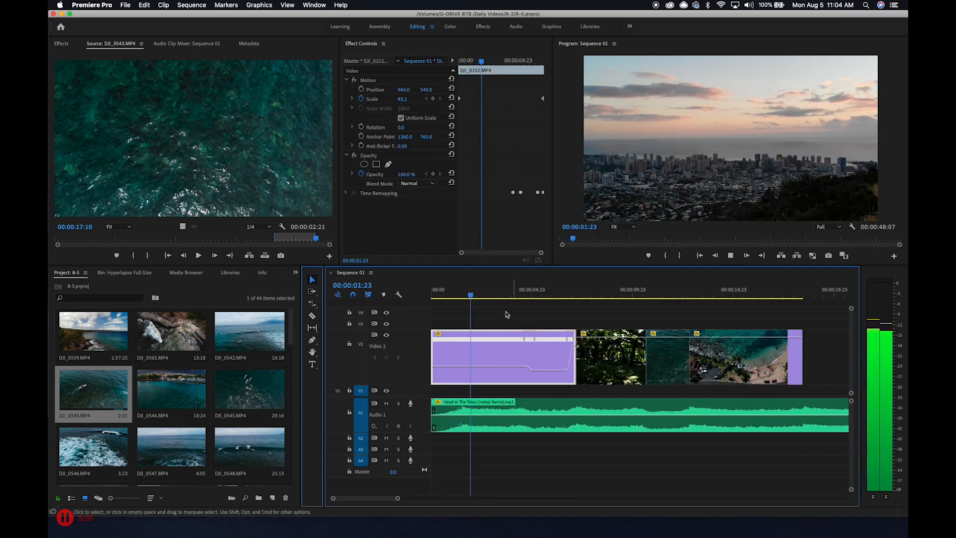
click(531, 296)
mouse_move(532, 296)
mouse_down()
mouse_move(574, 297)
mouse_move(519, 308)
mouse_up()
key(space)
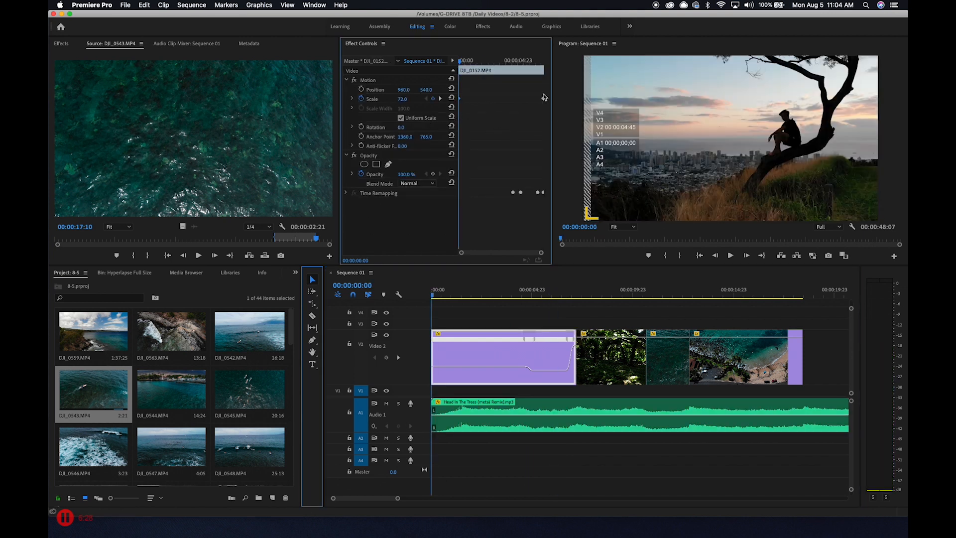
key(Delete)
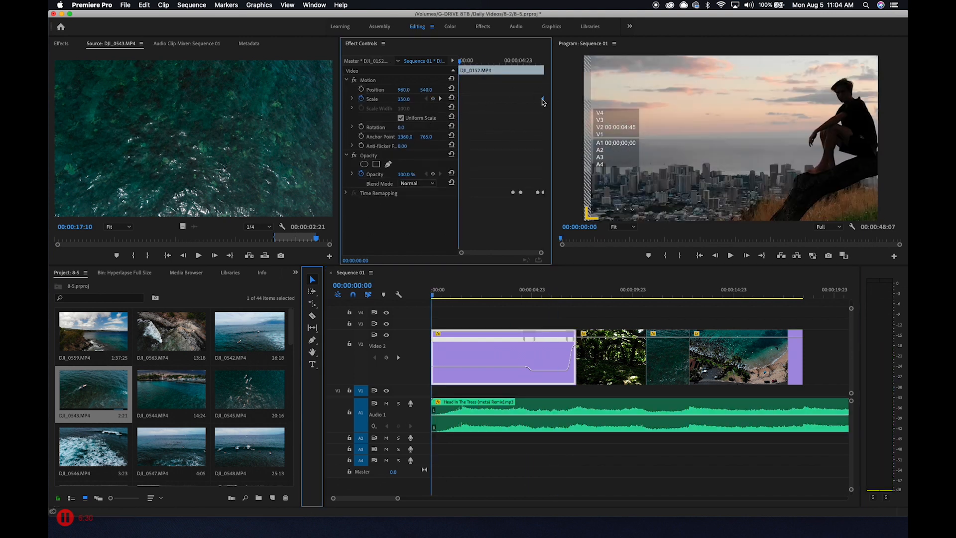
key(super+z)
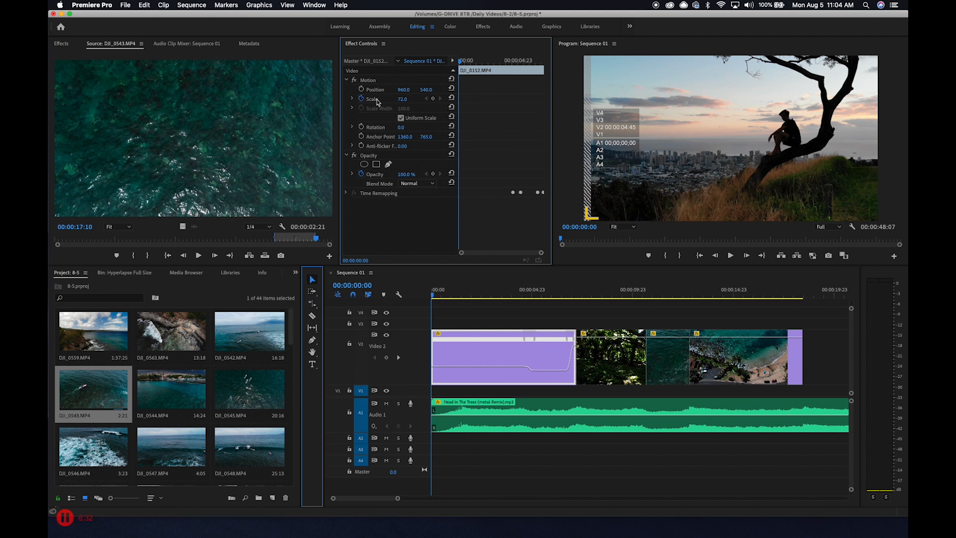
mouse_move(402, 99)
mouse_down()
mouse_move(369, 99)
mouse_move(402, 99)
mouse_up()
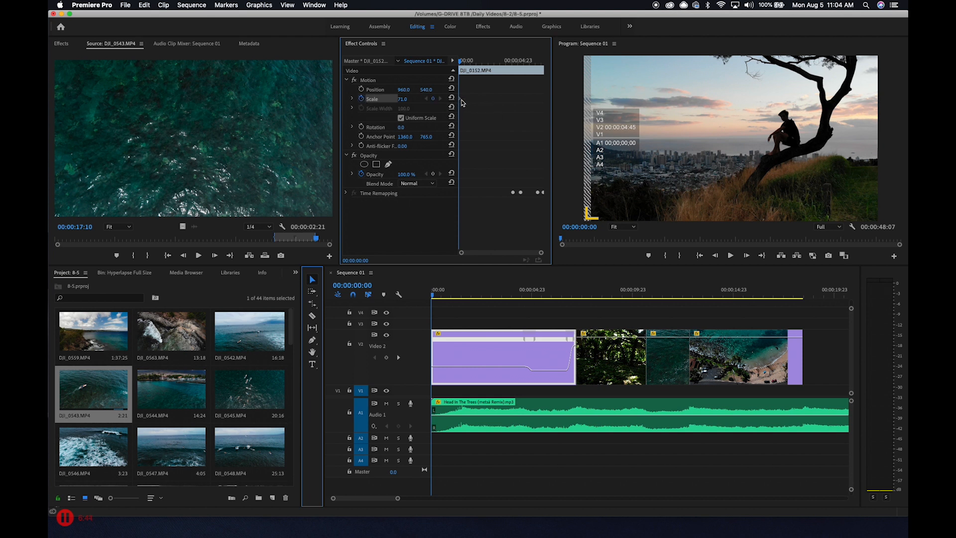
Add a Scale keyframe of 125 near the first clip's end, move it to the very end and play the zoom
drag(495, 253, 496, 253)
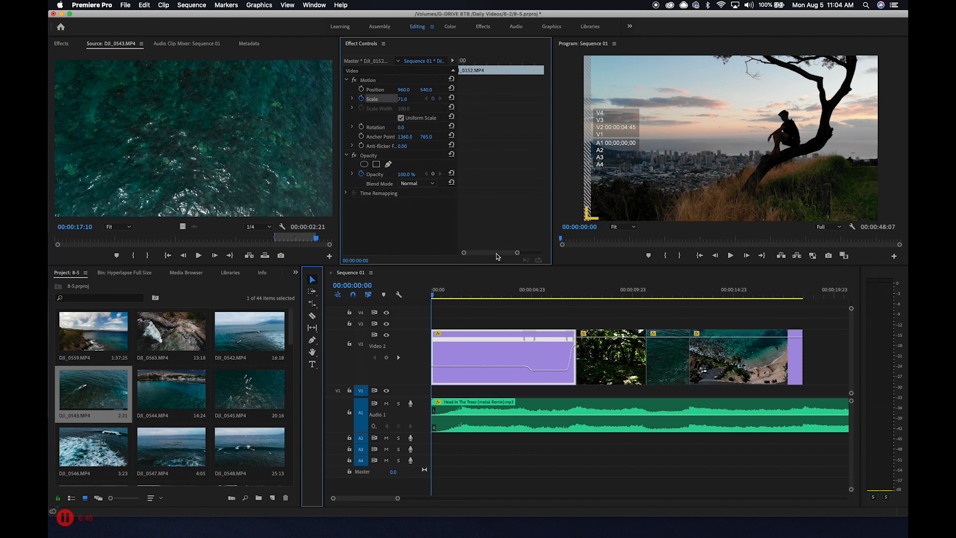
drag(522, 63, 532, 61)
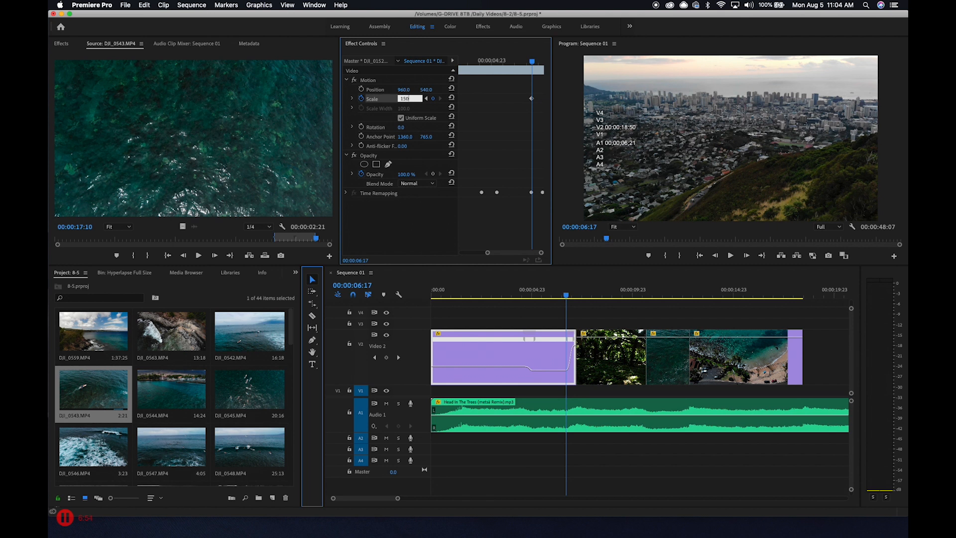
key(Return)
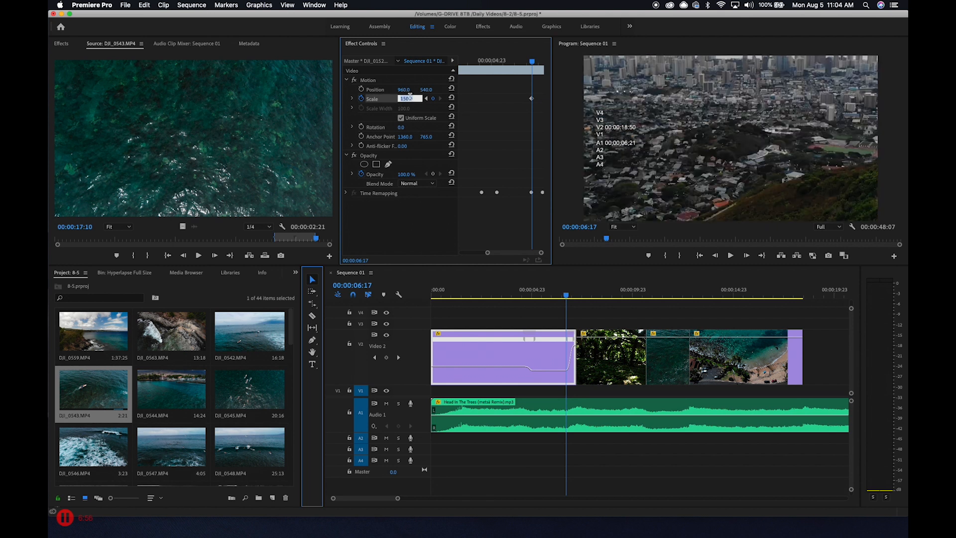
key(Return)
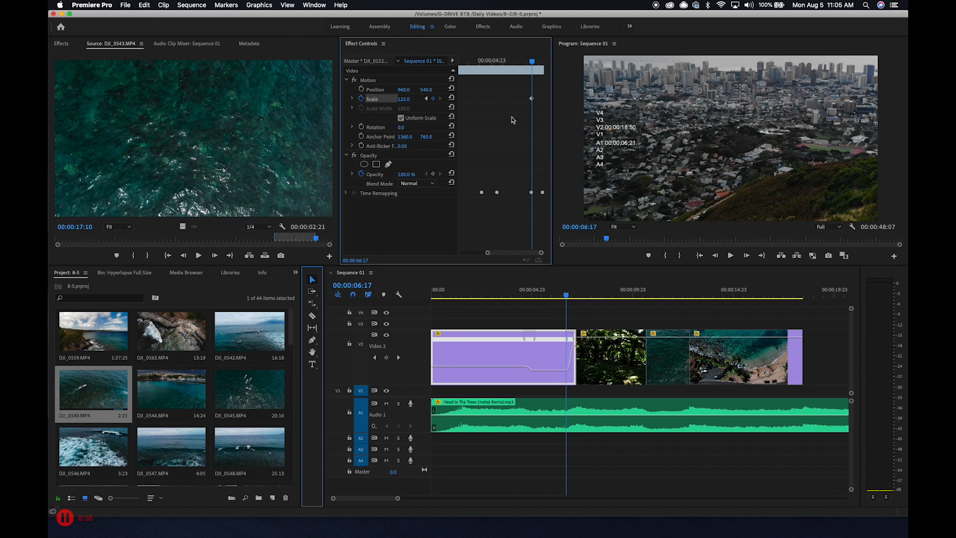
drag(533, 102, 561, 102)
drag(535, 62, 411, 68)
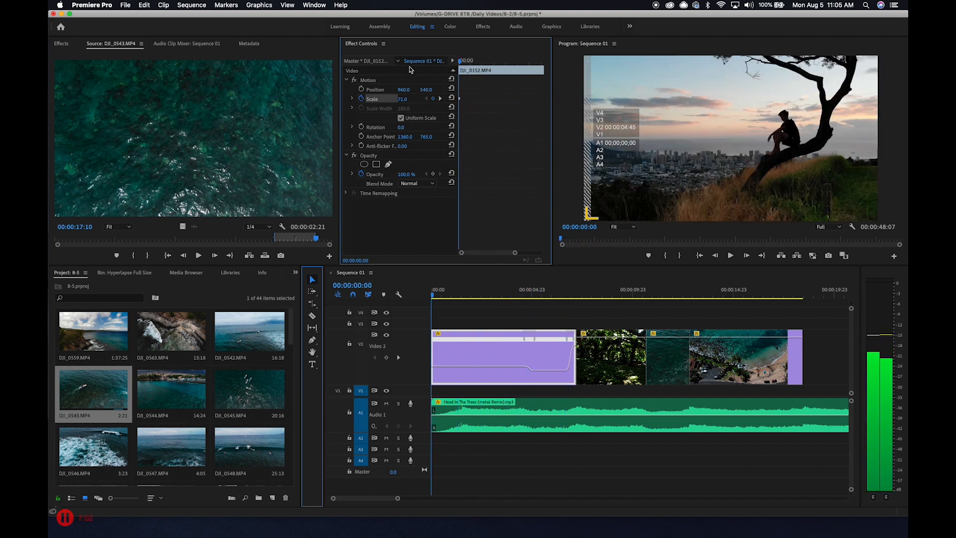
key(space)
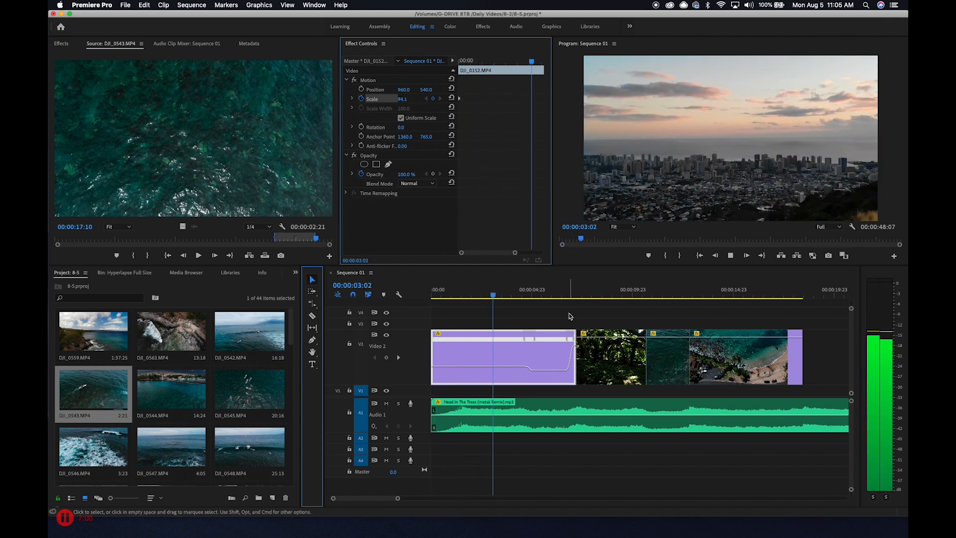
Remove the Scale animation from the forest clip and play it at a constant Scale of 50
click(602, 293)
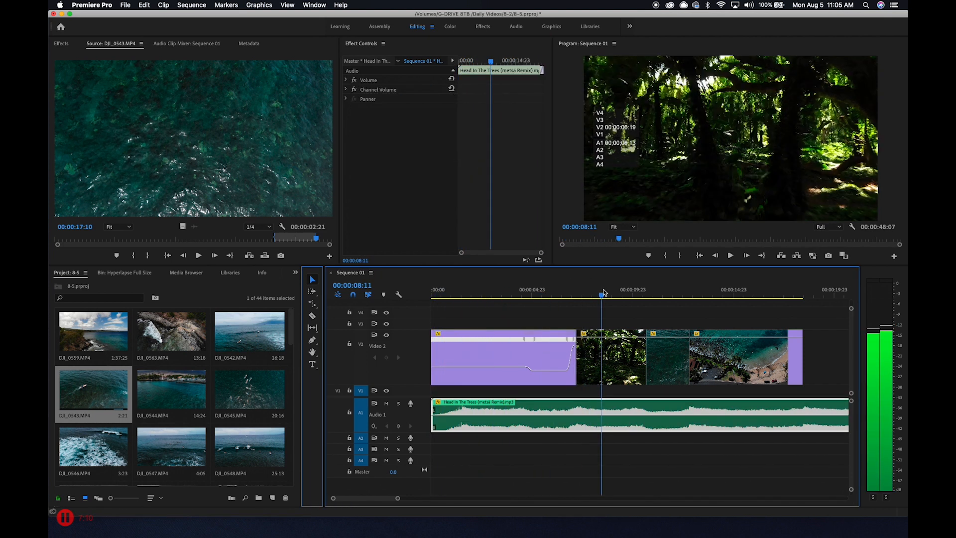
click(617, 356)
click(594, 293)
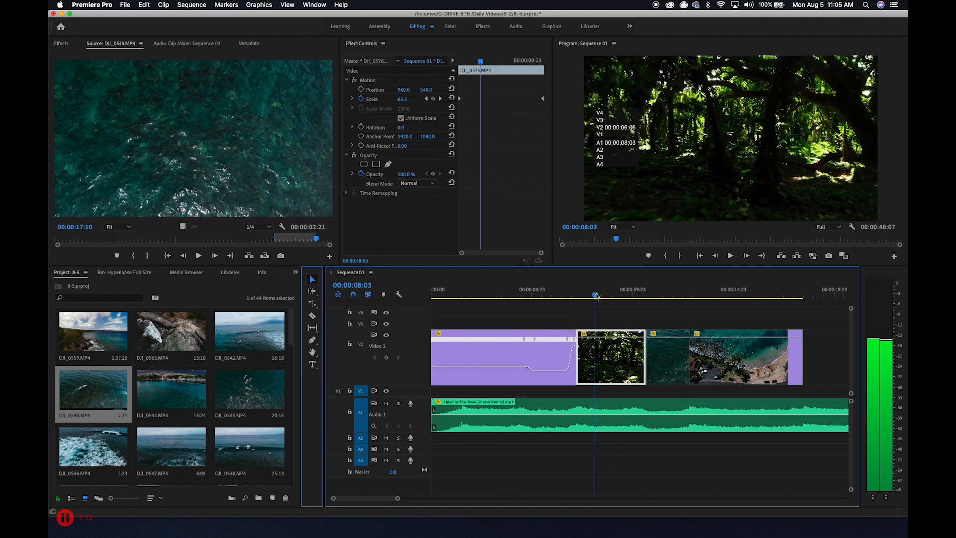
drag(481, 63, 459, 61)
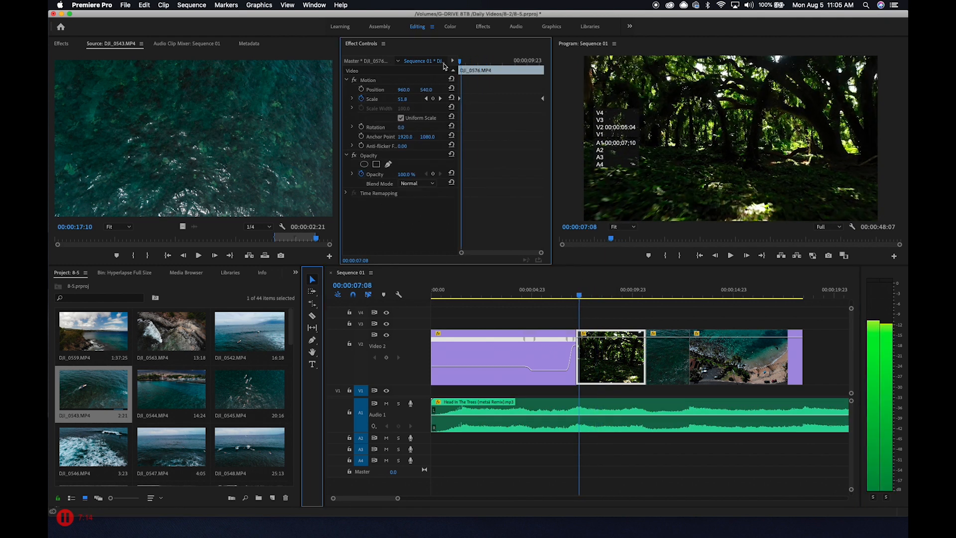
click(361, 98)
click(550, 277)
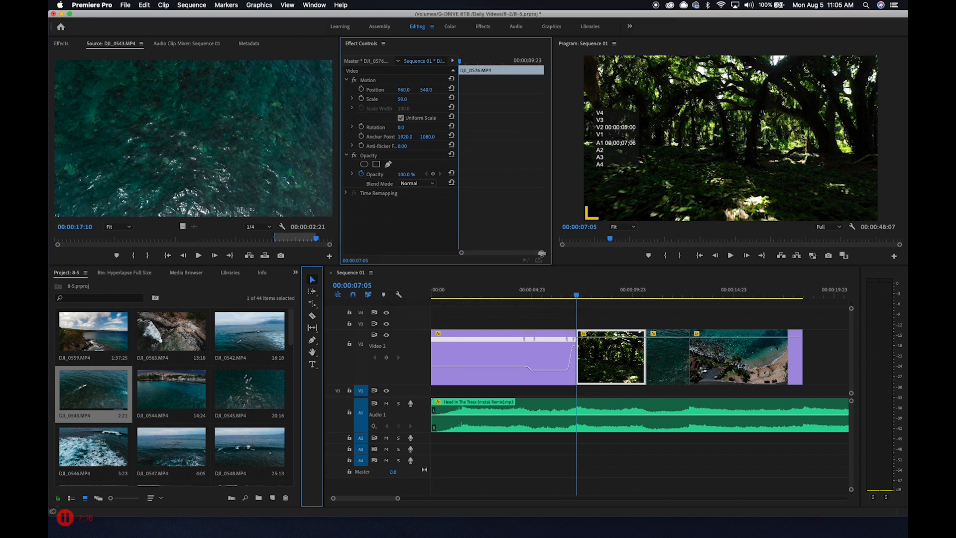
mouse_move(461, 60)
mouse_down()
mouse_move(476, 63)
mouse_move(450, 67)
mouse_up()
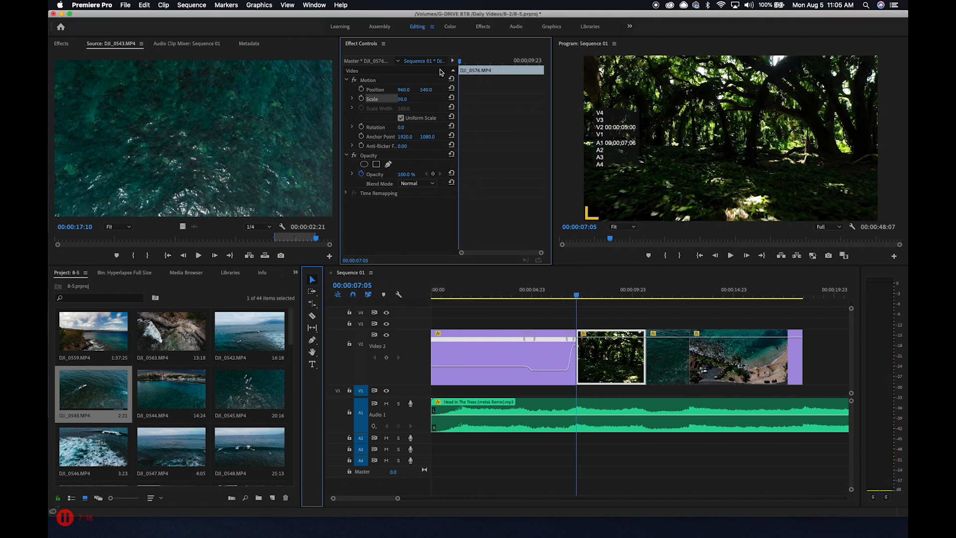
key(space)
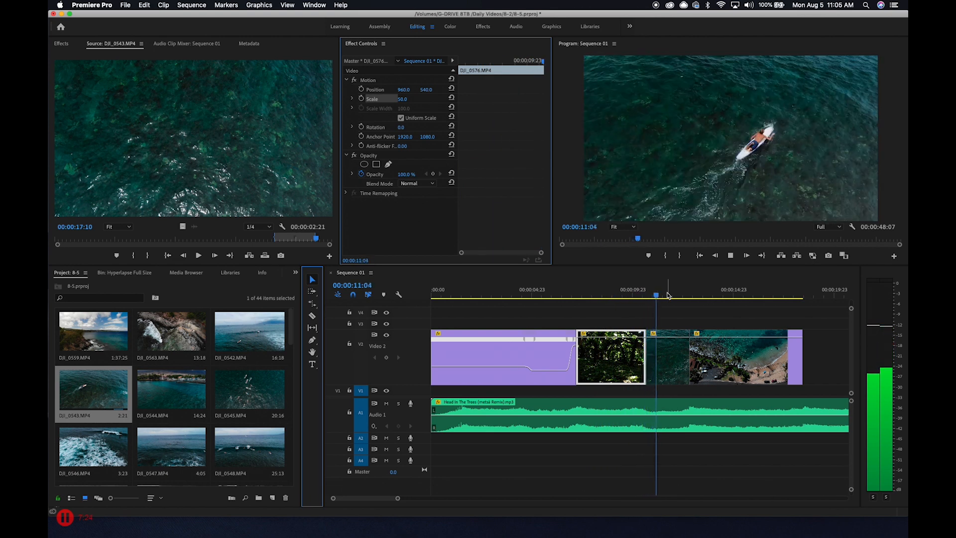
key(space)
Animate the forest clip's Scale from 50 at its start to 100 at its end and play the zoom
click(586, 295)
click(614, 358)
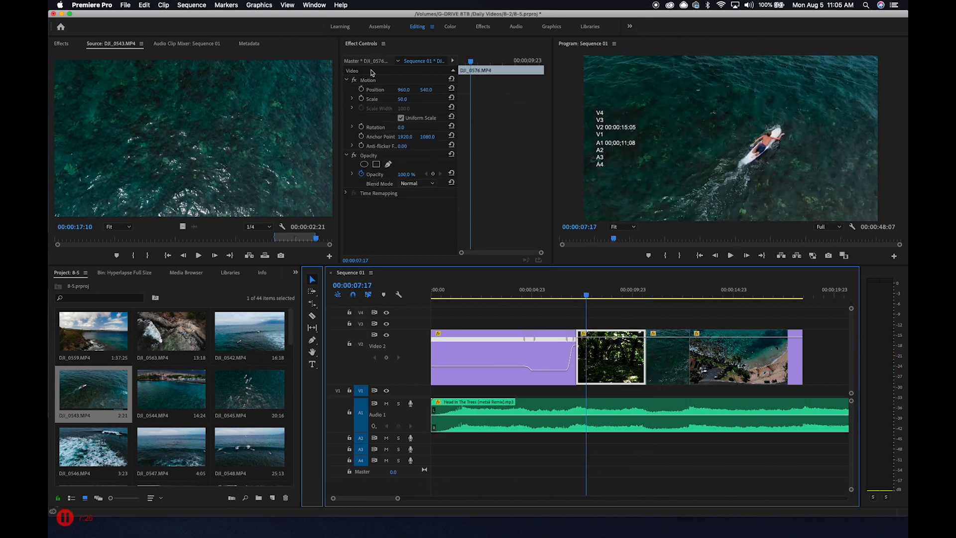
click(361, 98)
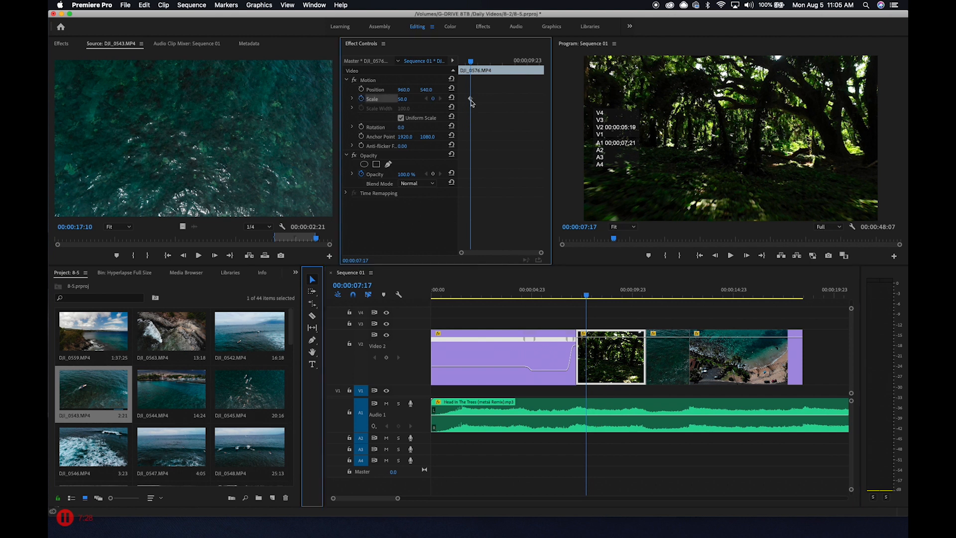
key(space)
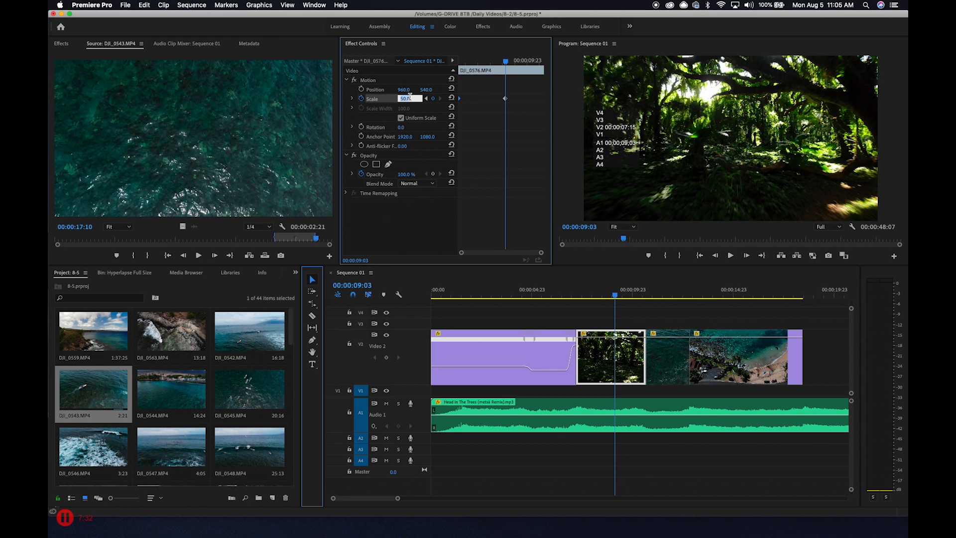
key(Return)
right_click(486, 130)
click(507, 98)
drag(506, 99, 546, 101)
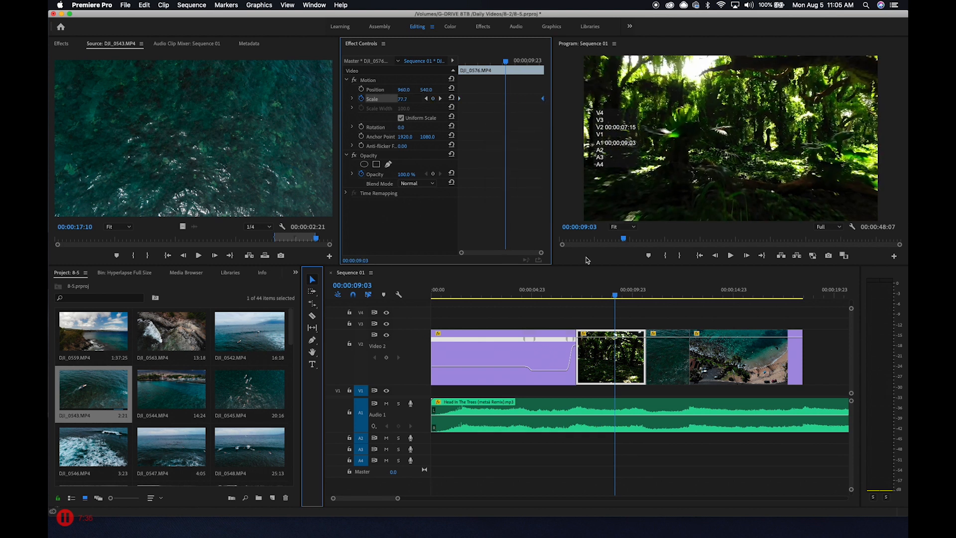
drag(582, 295, 572, 297)
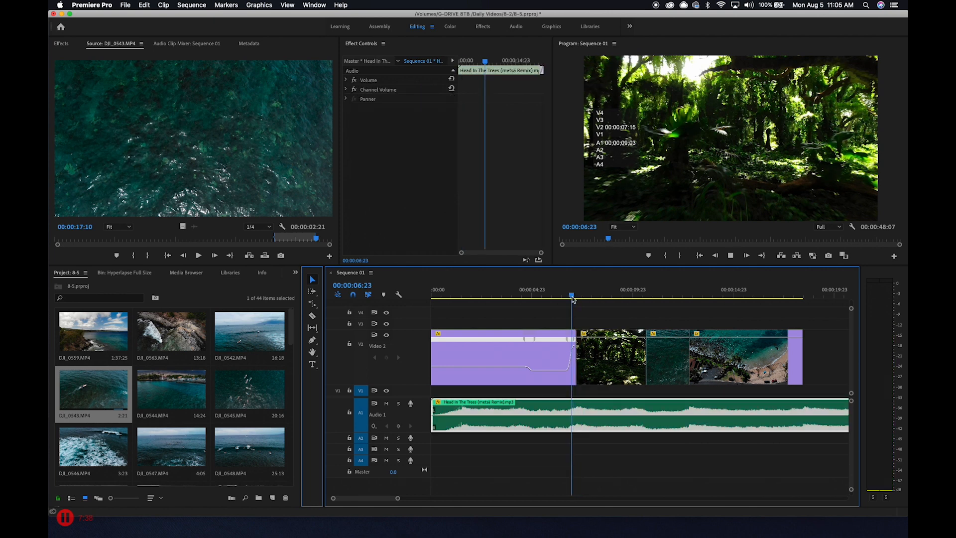
key(space)
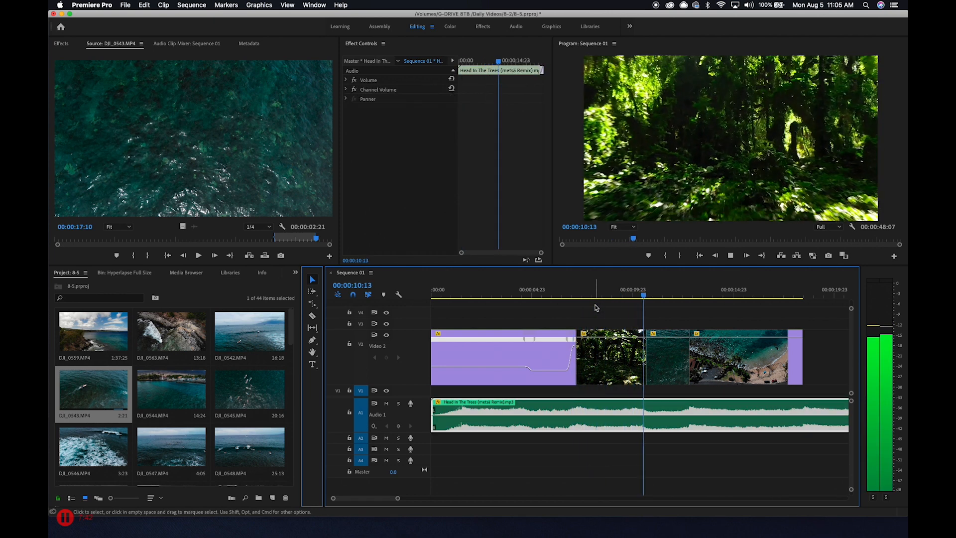
Try reversing the forest clip's Scale keyframes to run from 100 to 50, and restore their original order
mouse_move(597, 295)
mouse_down()
mouse_move(612, 295)
mouse_move(587, 294)
mouse_move(630, 294)
mouse_move(608, 298)
mouse_up()
click(619, 352)
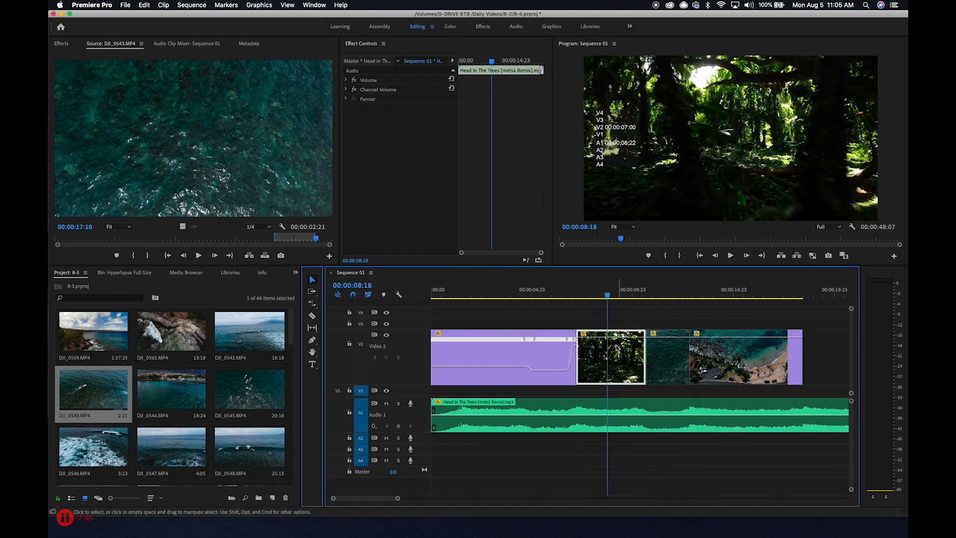
drag(461, 102, 498, 105)
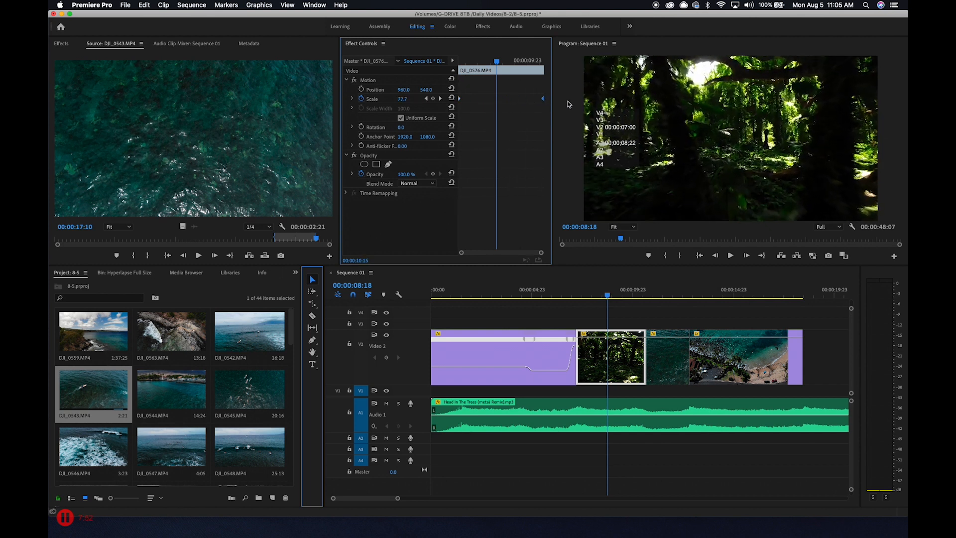
drag(502, 62, 458, 62)
click(458, 65)
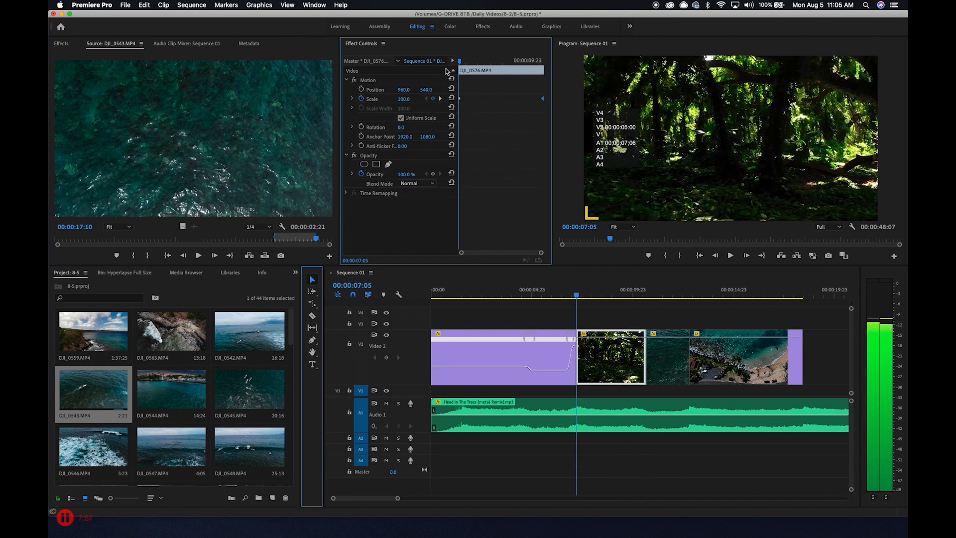
click(739, 252)
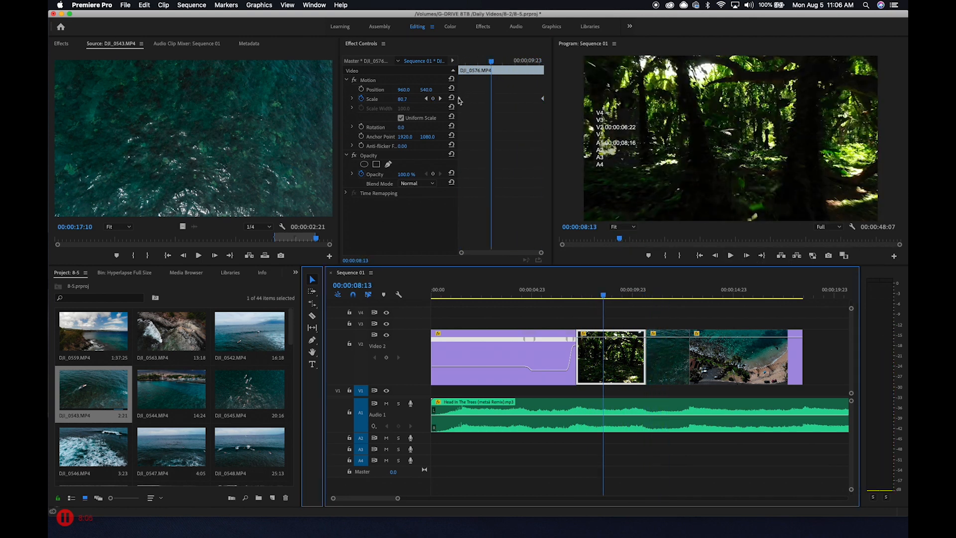
drag(459, 101, 496, 102)
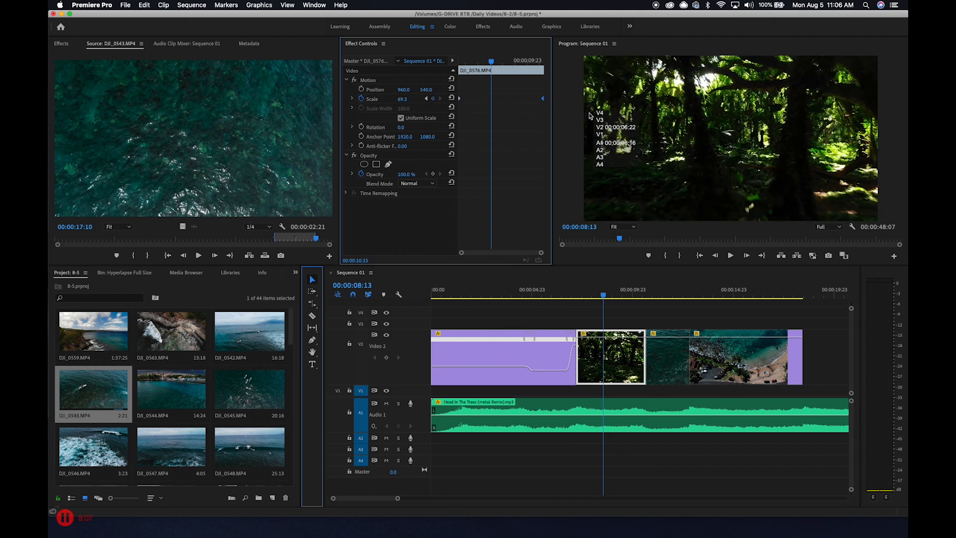
Play the sequence from the beginning and replay the forest clip to review the Scale zooms
drag(603, 294, 499, 319)
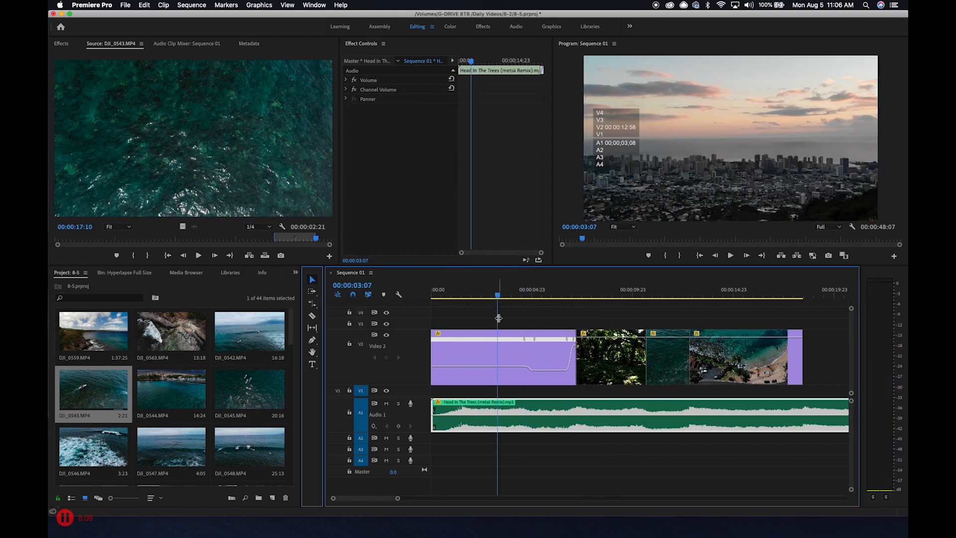
key(space)
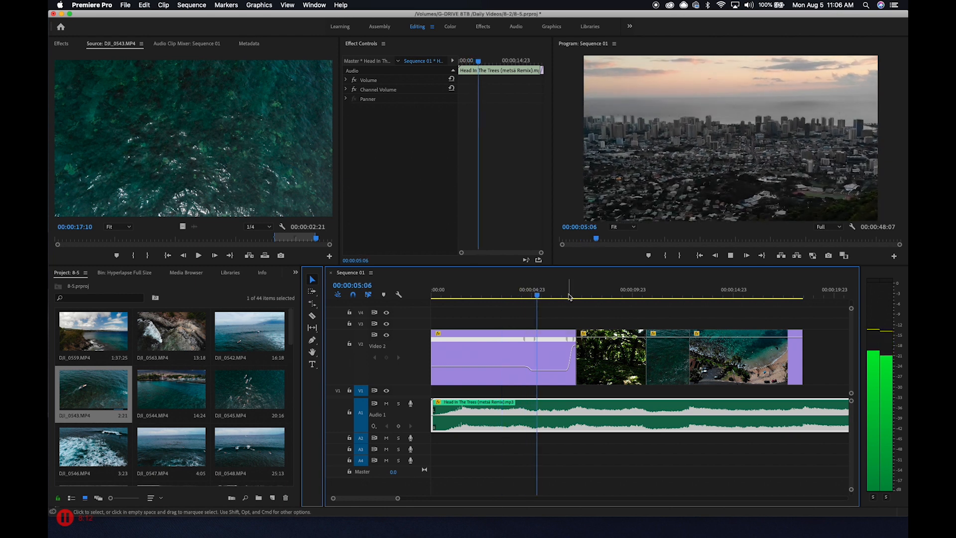
key(Home)
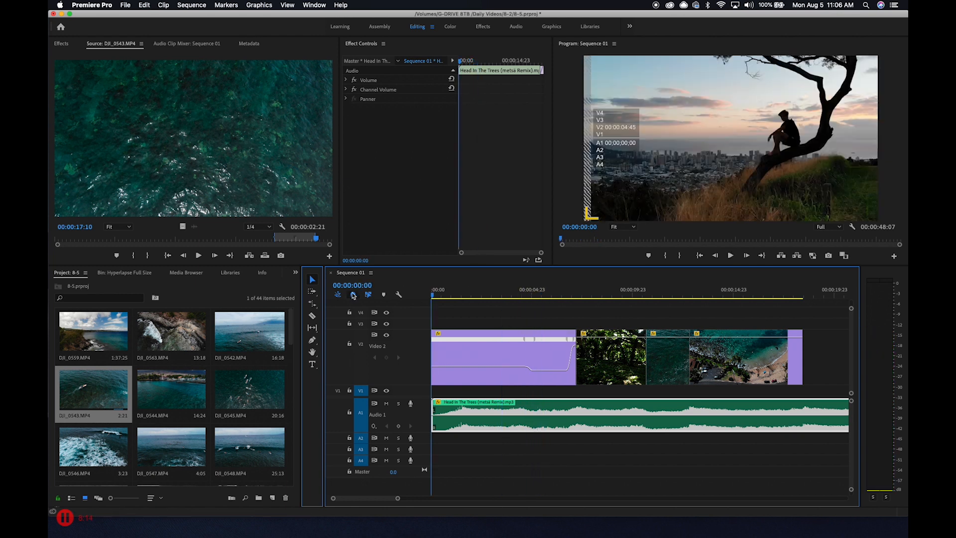
click(353, 295)
key(space)
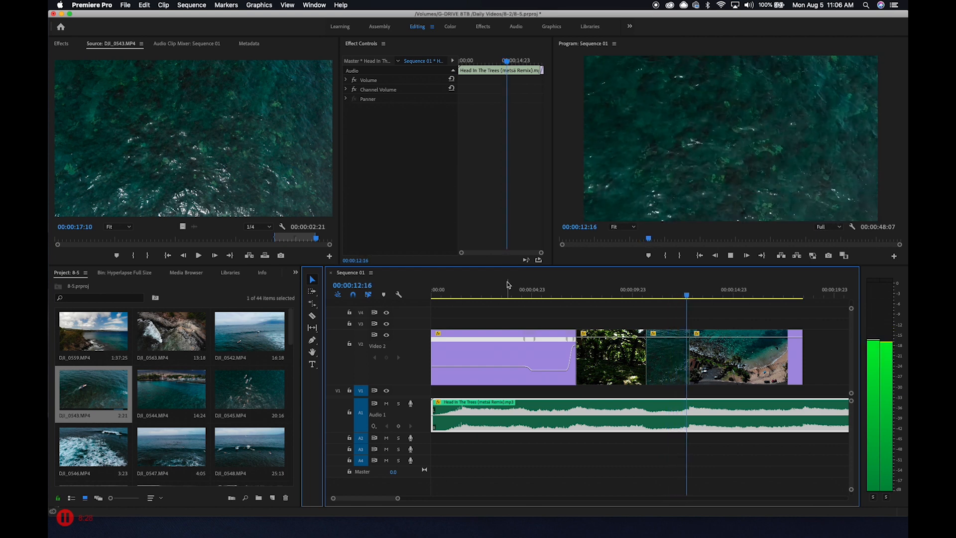
mouse_move(572, 291)
mouse_down()
mouse_move(608, 304)
mouse_move(582, 298)
mouse_up()
key(space)
key(space)
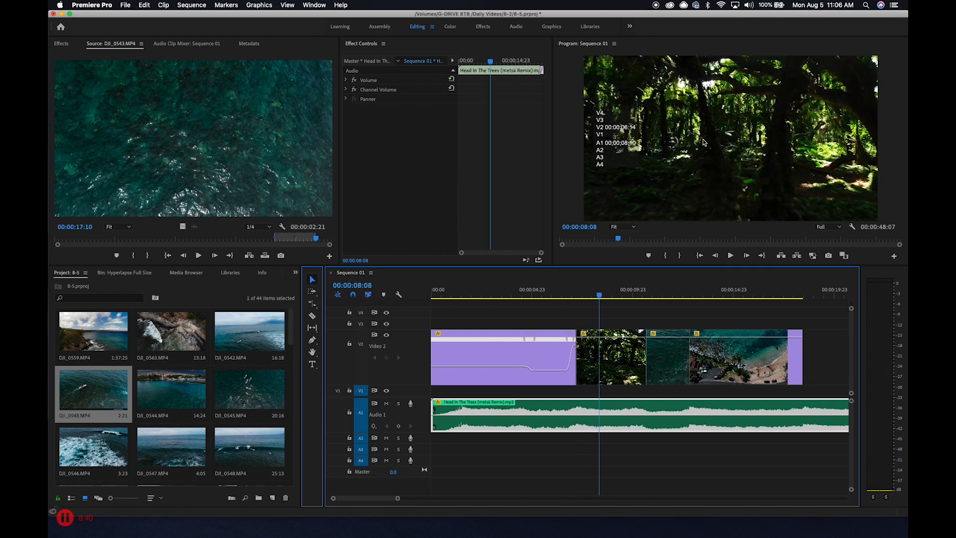
Find the Directional Blur effect and apply it to the forest clip
mouse_move(605, 294)
mouse_down()
mouse_move(506, 298)
mouse_move(708, 299)
mouse_move(644, 300)
mouse_move(604, 320)
mouse_move(608, 298)
mouse_up()
click(608, 349)
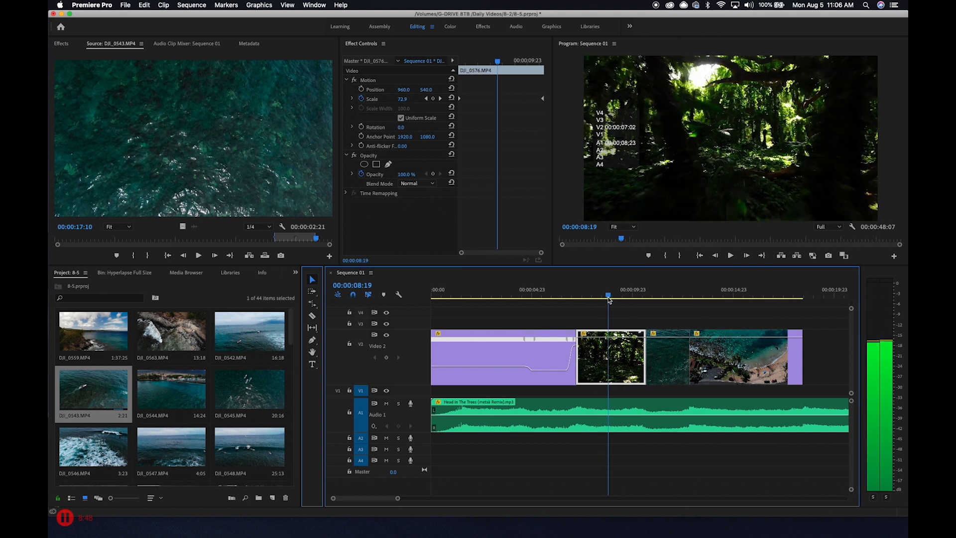
click(628, 321)
click(612, 357)
click(62, 43)
click(96, 55)
text(direction)
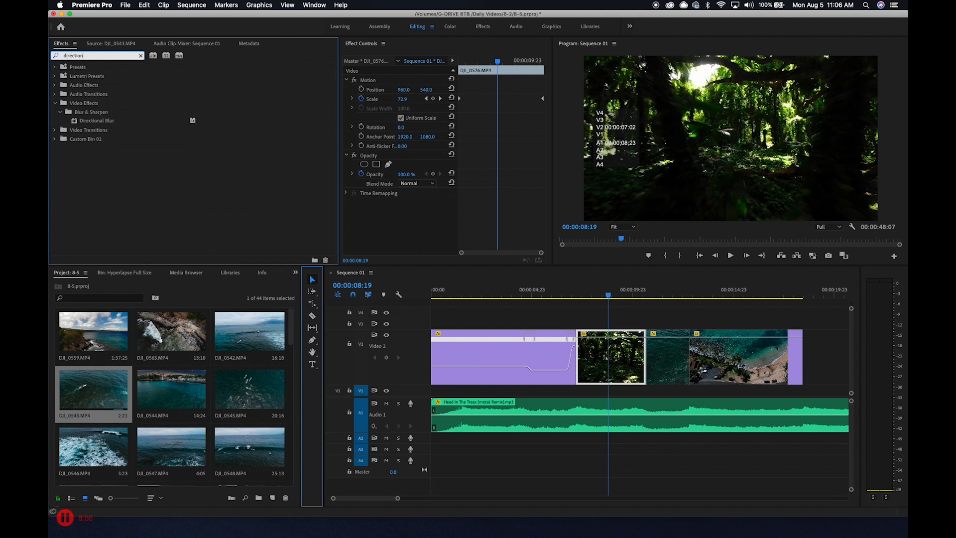
drag(109, 121, 404, 231)
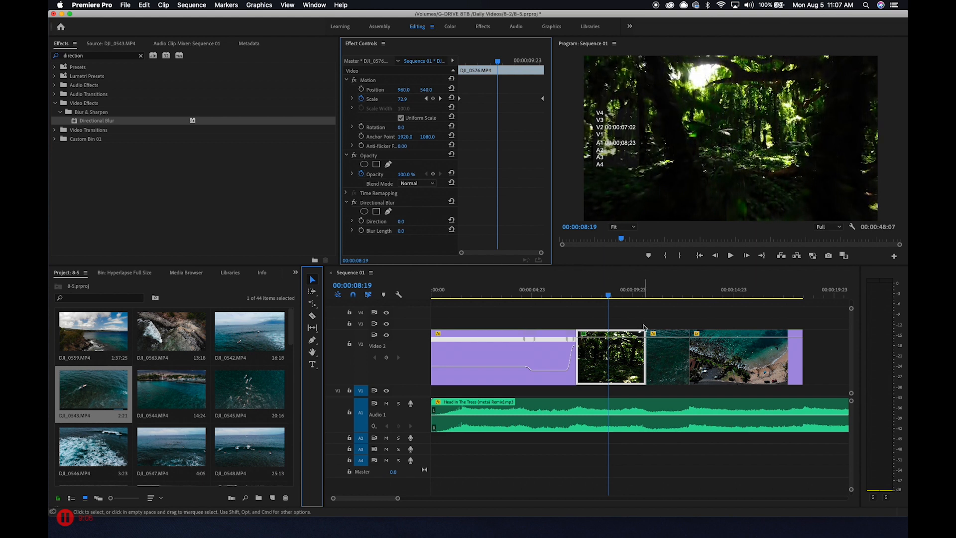
Keyframe the forest clip's Blur Length at 0 at the clip's start and at 00:00:07:12
drag(607, 295, 575, 299)
click(362, 231)
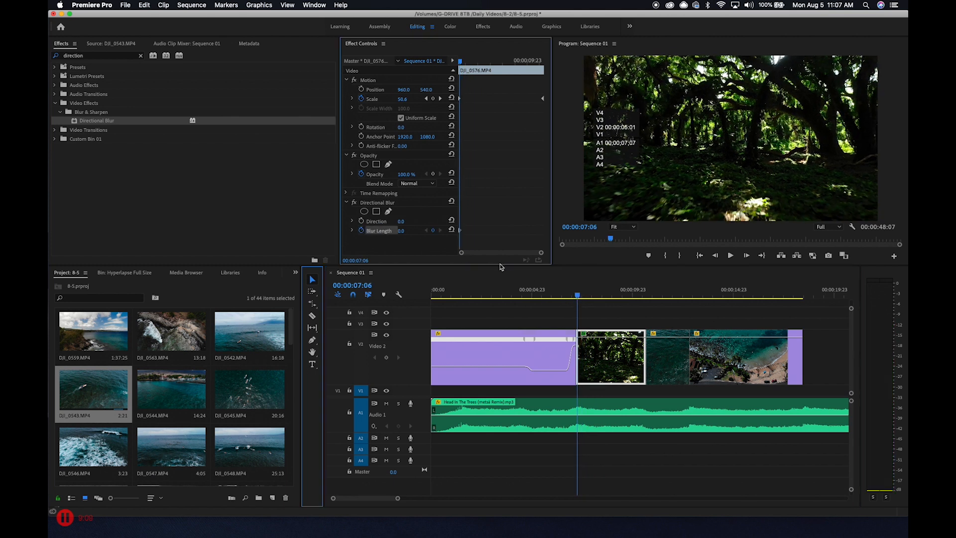
click(580, 296)
drag(580, 296, 582, 296)
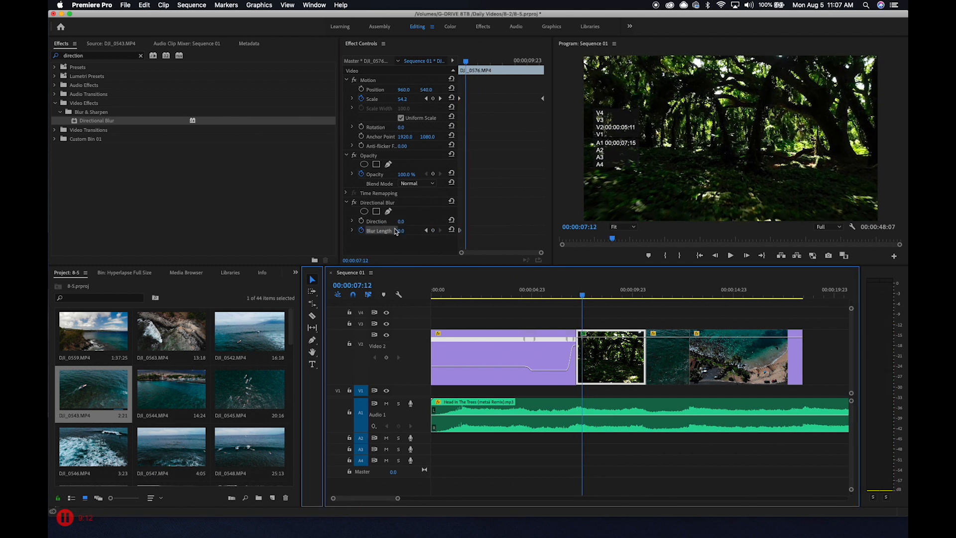
click(433, 231)
Keyframe the forest clip's Blur Length at 9 at 00:00:08:21 and at 4 at 00:00:09:23
drag(582, 296, 611, 301)
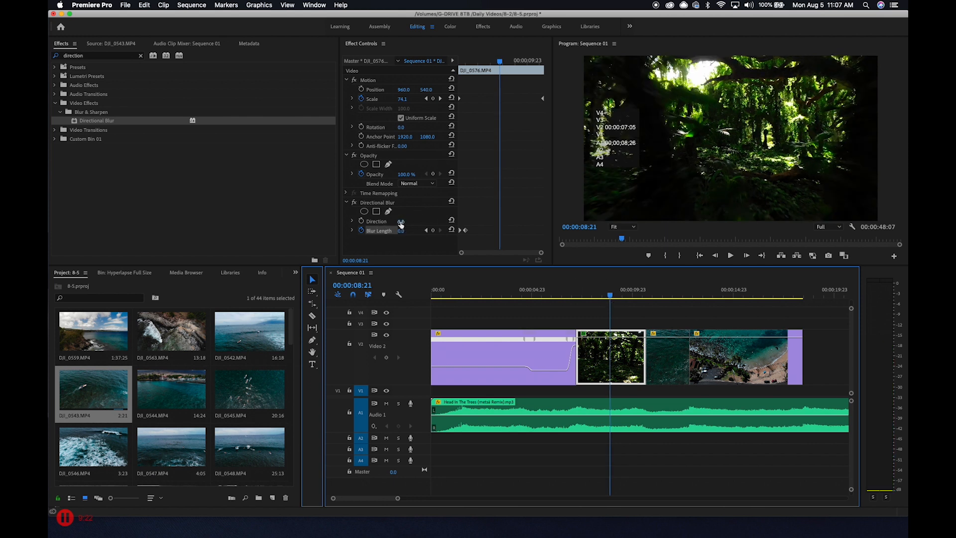
drag(403, 231, 408, 231)
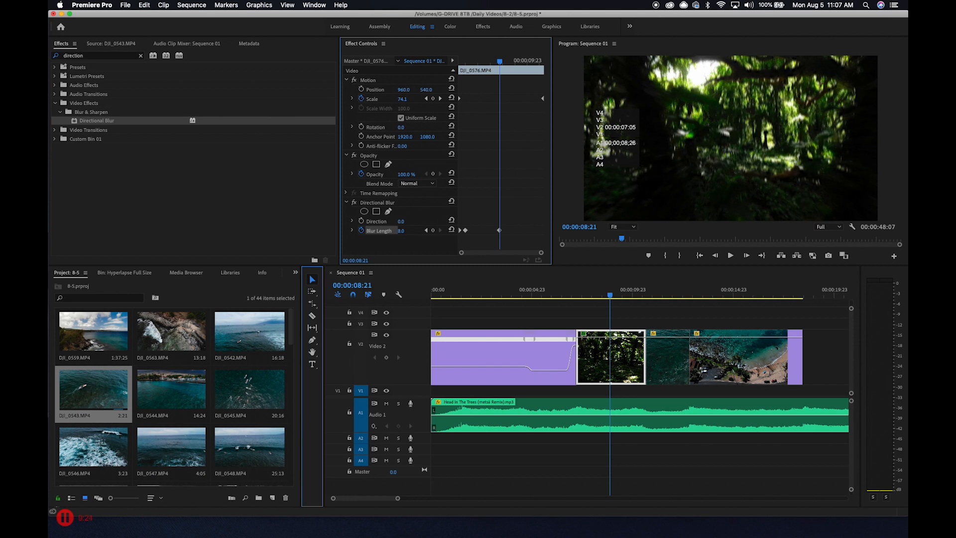
drag(615, 295, 631, 297)
click(409, 231)
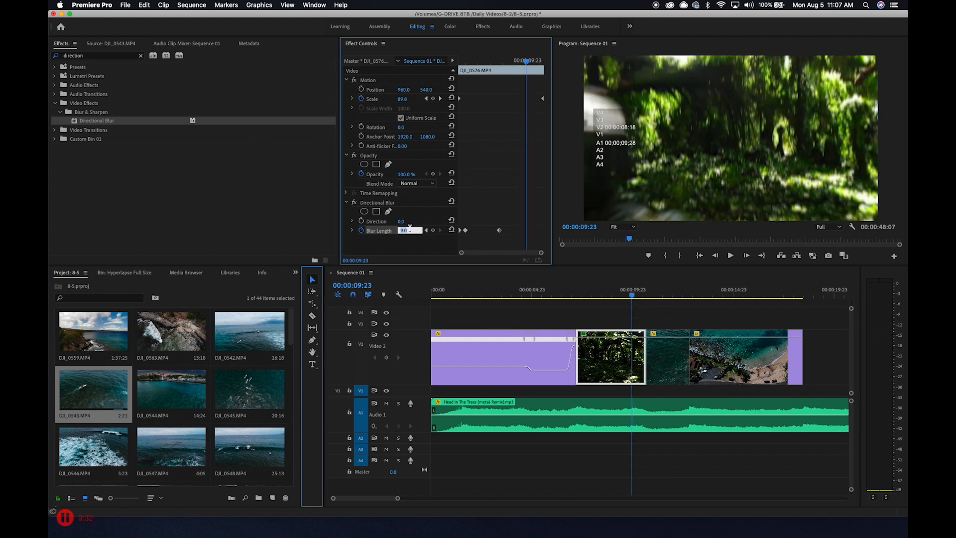
text(4)
key(Return)
Keyframe the Blur Length at 0 at the end of the forest clip and play the blur
drag(634, 299, 643, 294)
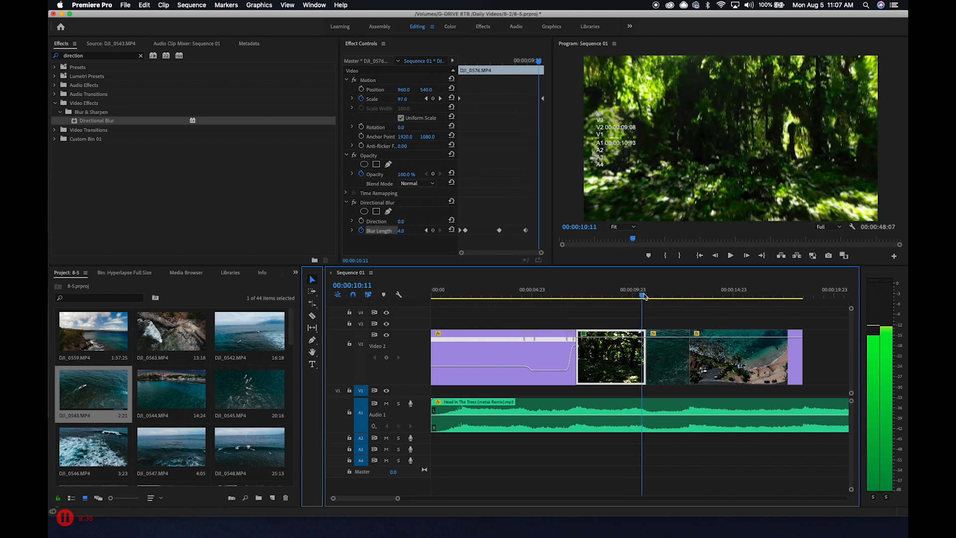
click(409, 231)
text(0)
key(Return)
drag(642, 294, 589, 294)
key(space)
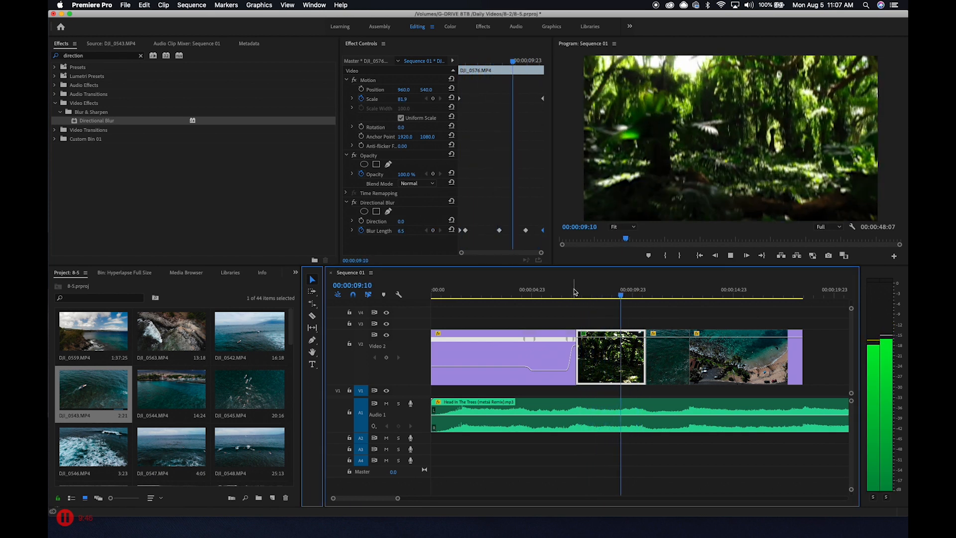
Set the Blur Length keyframe at 00:00:08:21 to 7 and replay the forest clip
mouse_move(620, 296)
mouse_down()
mouse_move(600, 296)
mouse_move(610, 298)
mouse_up()
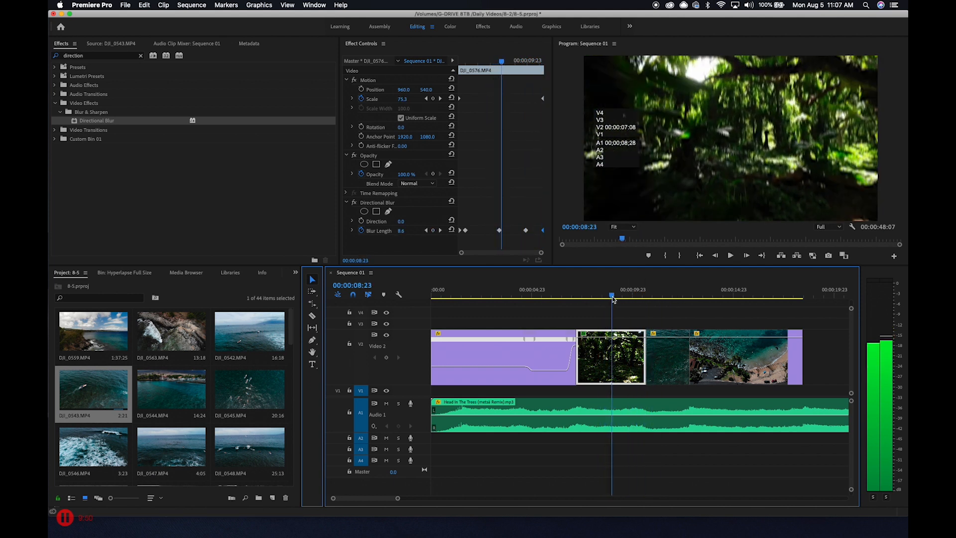
click(611, 299)
click(499, 231)
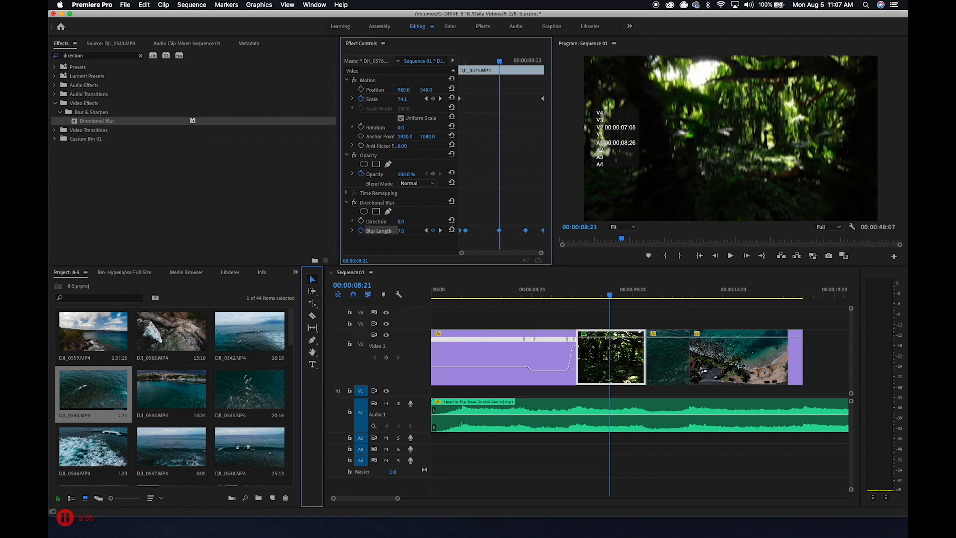
drag(610, 294, 589, 299)
key(space)
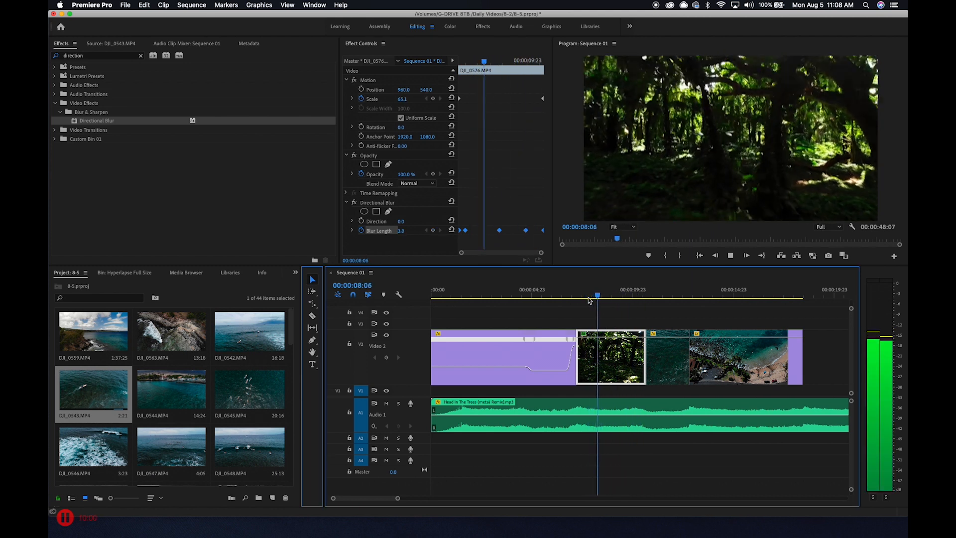
key(space)
Add a Direction keyframe to the forest clip's Directional Blur at 00:00:08:21, trying angles of 67° and -97°
drag(626, 296, 581, 298)
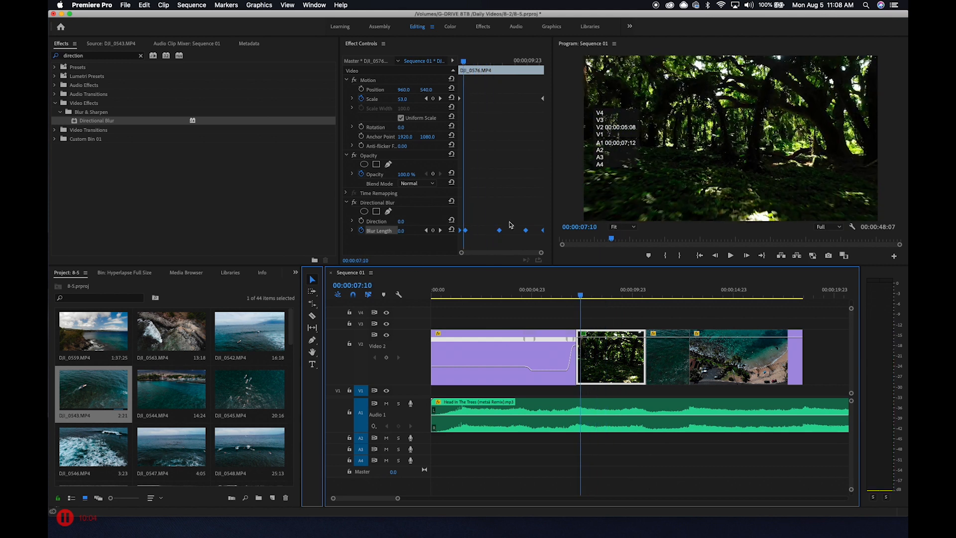
click(373, 225)
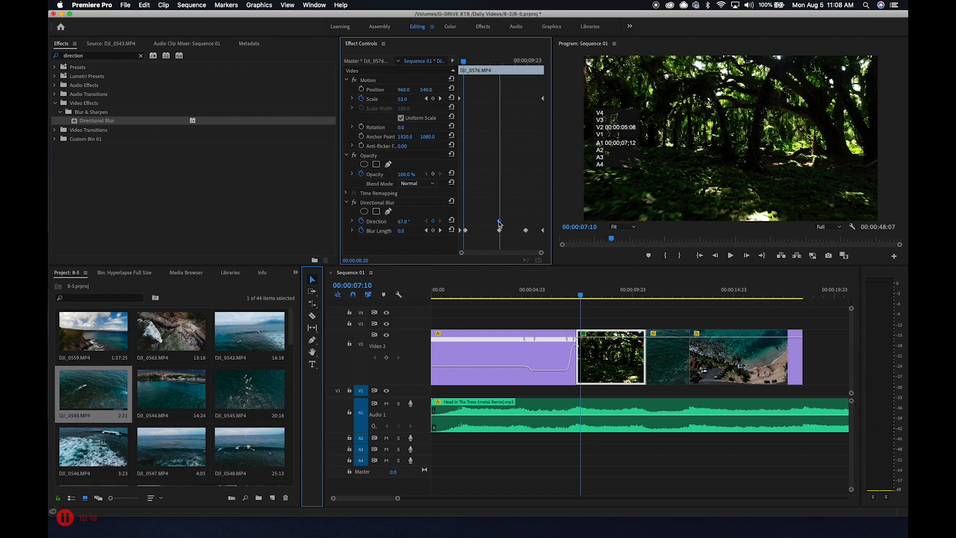
key(space)
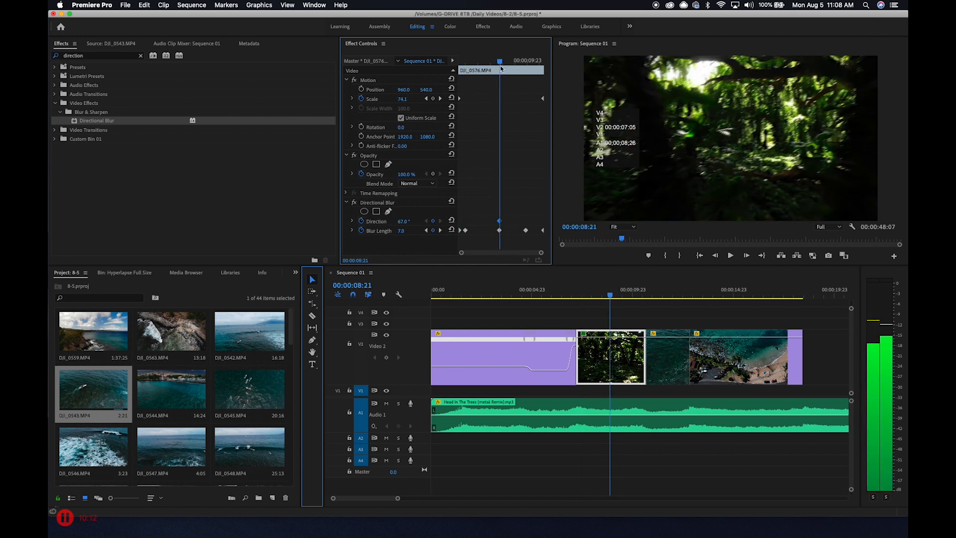
key(space)
drag(403, 221, 336, 217)
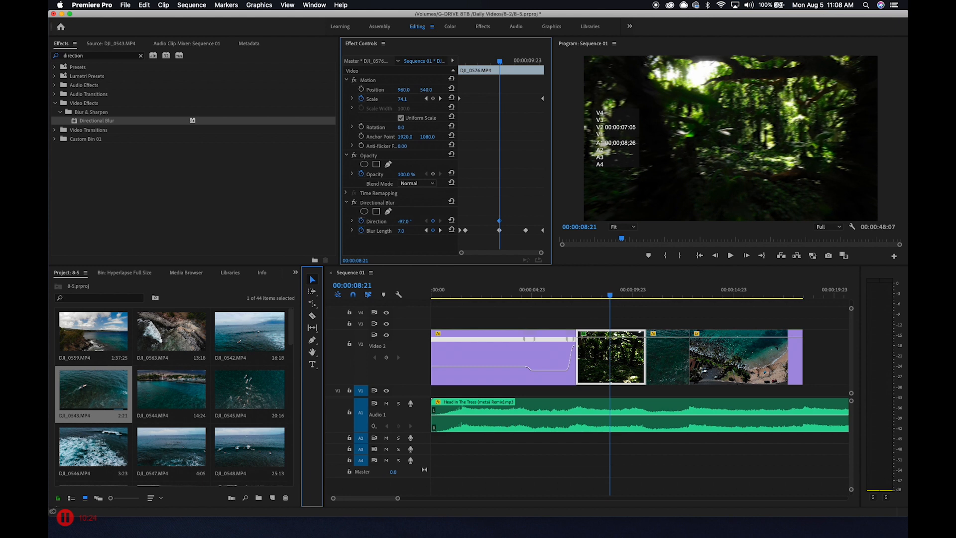
Keyframe the blur's Direction at 0° at the forest clip's start and 90° at 00:00:08:21, and add a keyframe at its end
text(0)
key(Return)
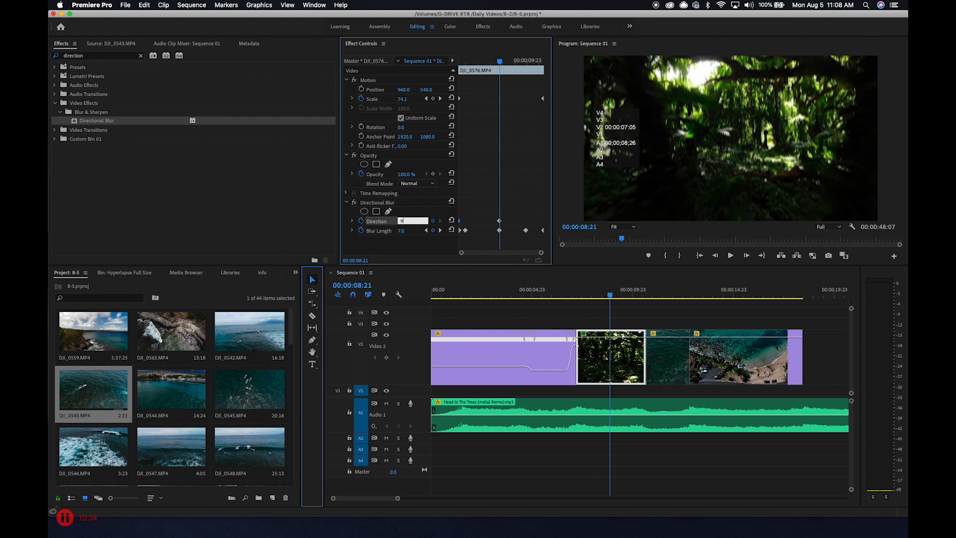
key(Return)
key(Down)
click(624, 351)
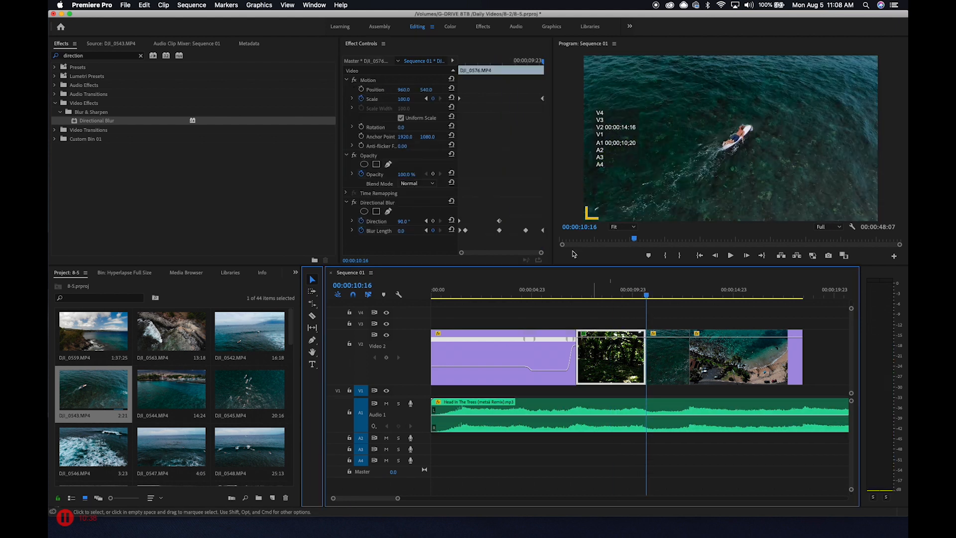
click(434, 222)
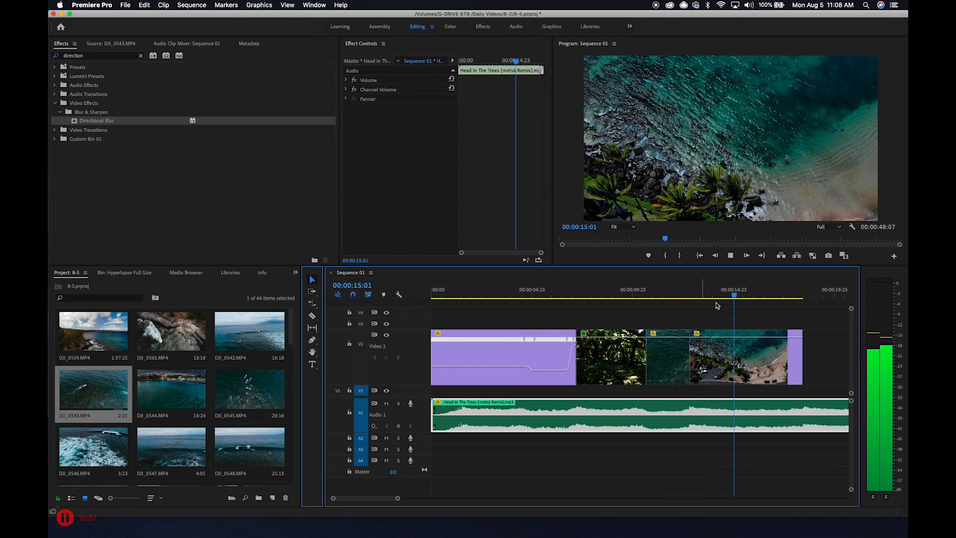
Play the aerial beach clip from its start to review its Scale zoom
key(space)
click(738, 358)
drag(740, 294, 687, 316)
key(space)
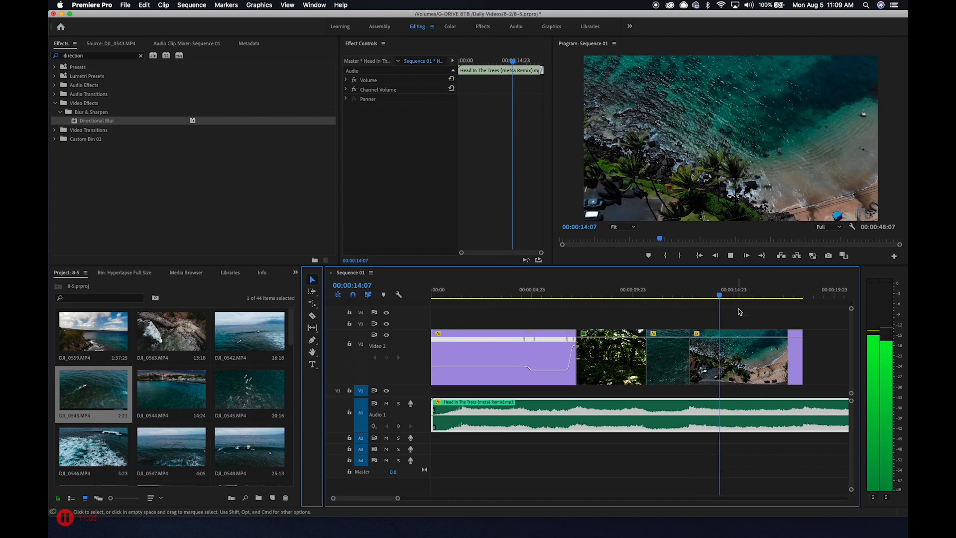
Remove the Scale animation from the beach clip and set its Scale to a constant 50
drag(734, 295, 717, 311)
click(719, 353)
click(368, 101)
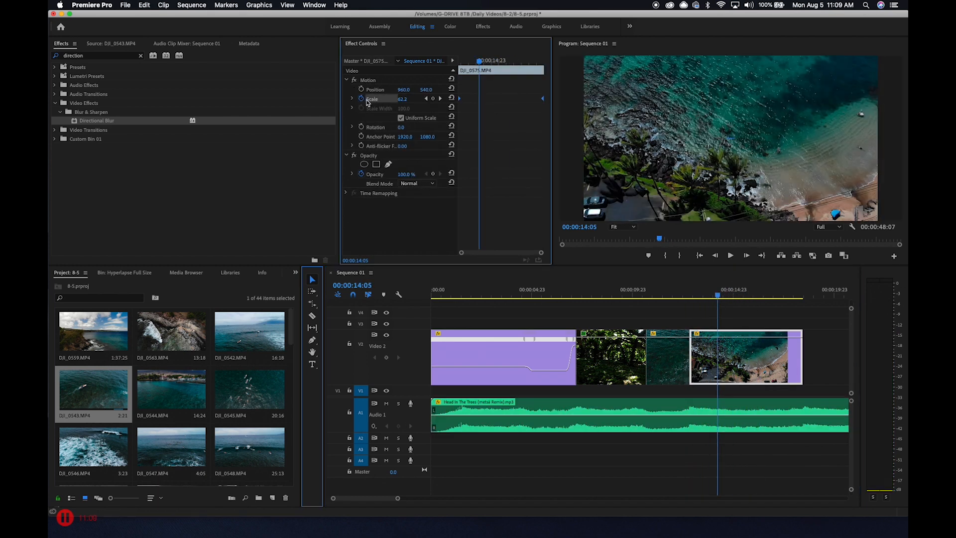
click(362, 99)
click(546, 279)
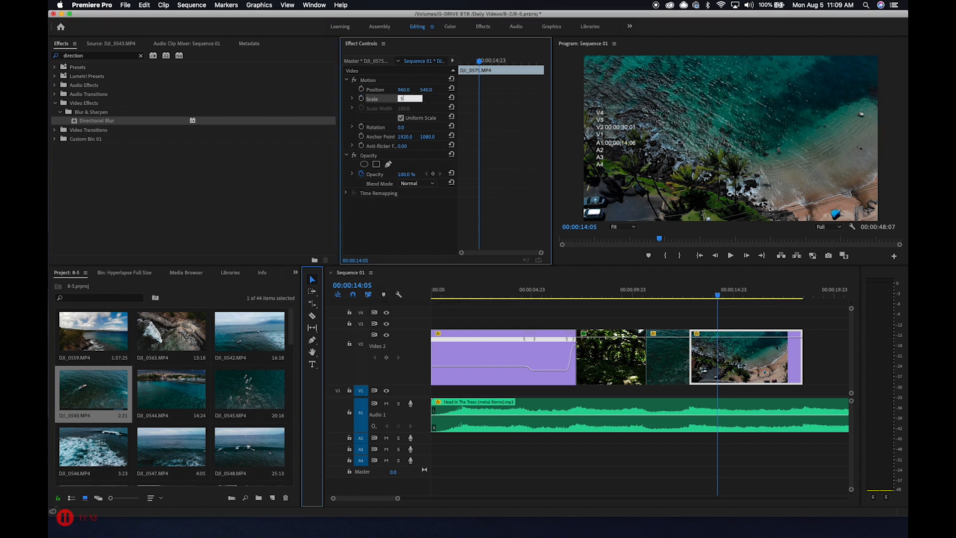
text(50)
key(Return)
Show the beach clip's Time Remapping speed keyframes and create an eased ramp from faster to normal speed at its start
drag(714, 293, 721, 297)
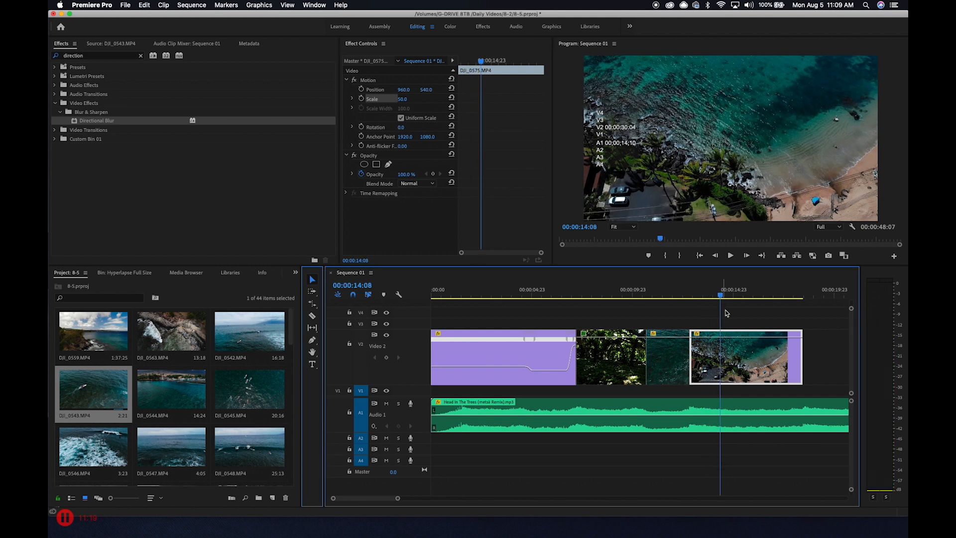
right_click(735, 349)
mouse_move(772, 531)
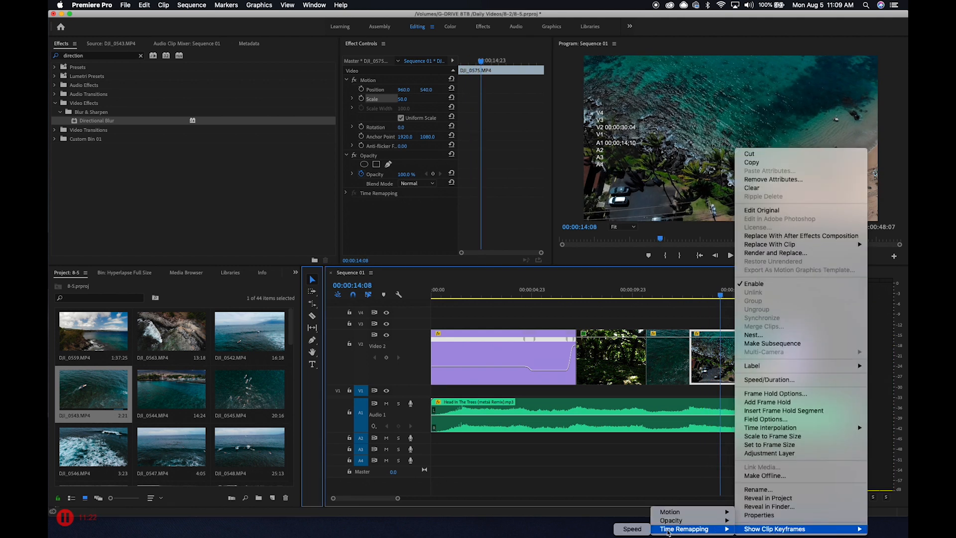
click(633, 528)
key(p)
drag(699, 357, 692, 342)
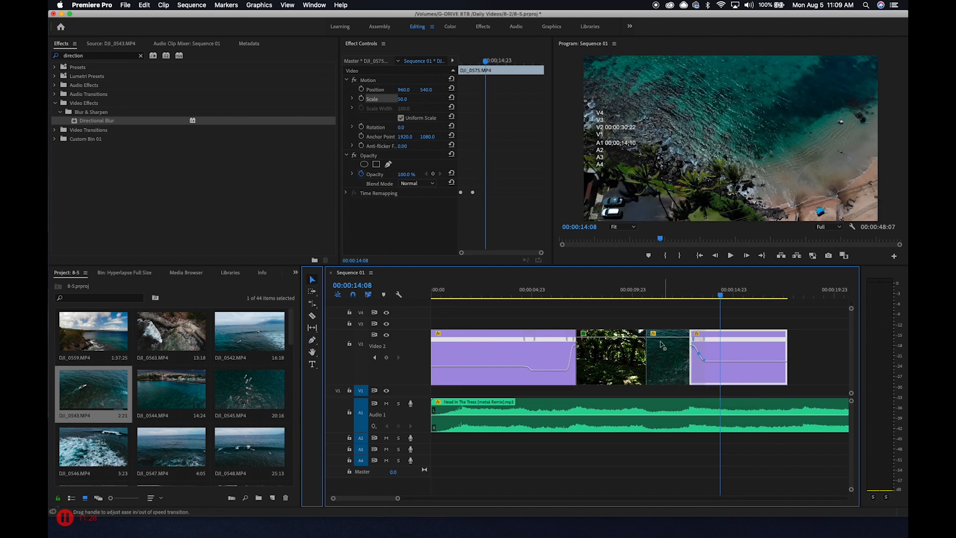
Play the transition into the beach clip to review its opening speed ramp
click(667, 323)
click(683, 291)
key(space)
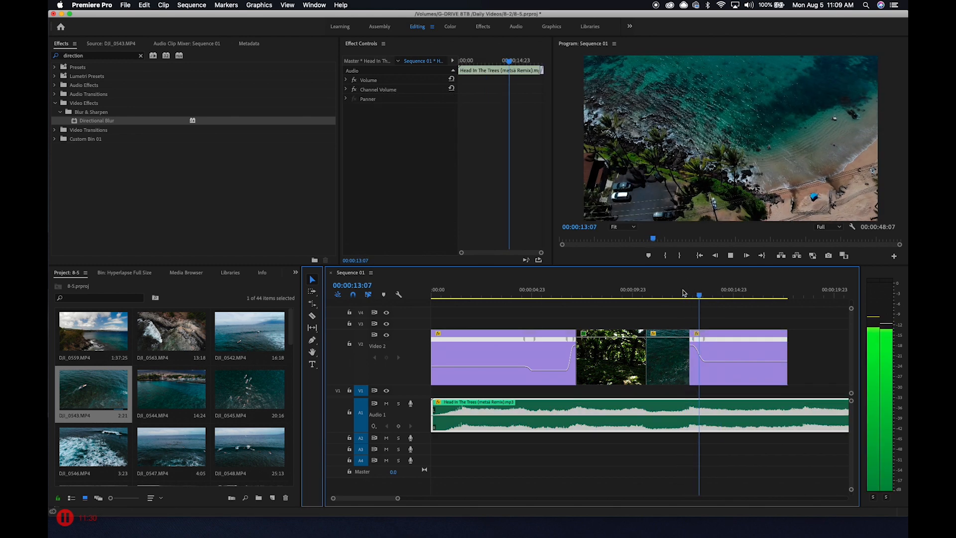
drag(683, 293, 678, 295)
key(space)
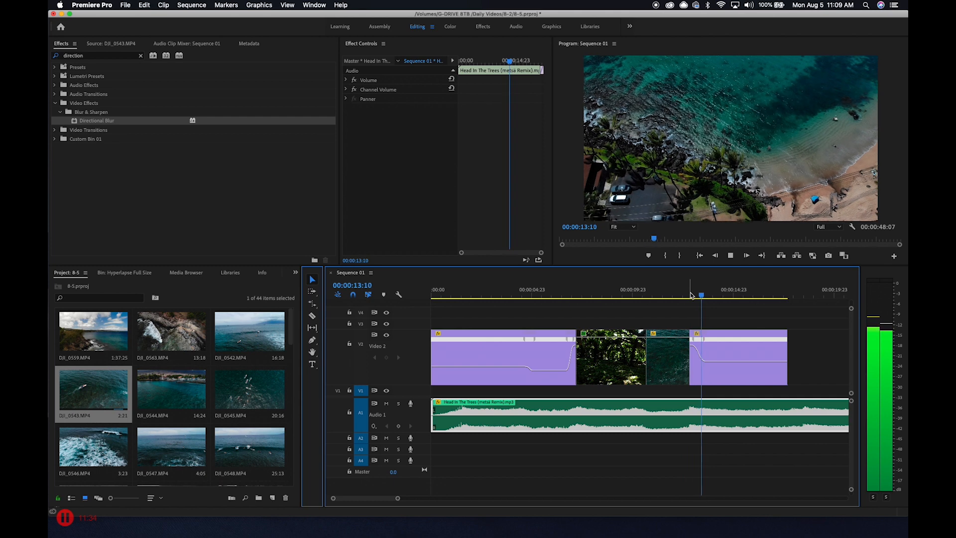
Add a speed keyframe to the beach clip at 00:00:16:07 and raise the playback speed after it
click(797, 295)
drag(797, 295, 760, 296)
key(p)
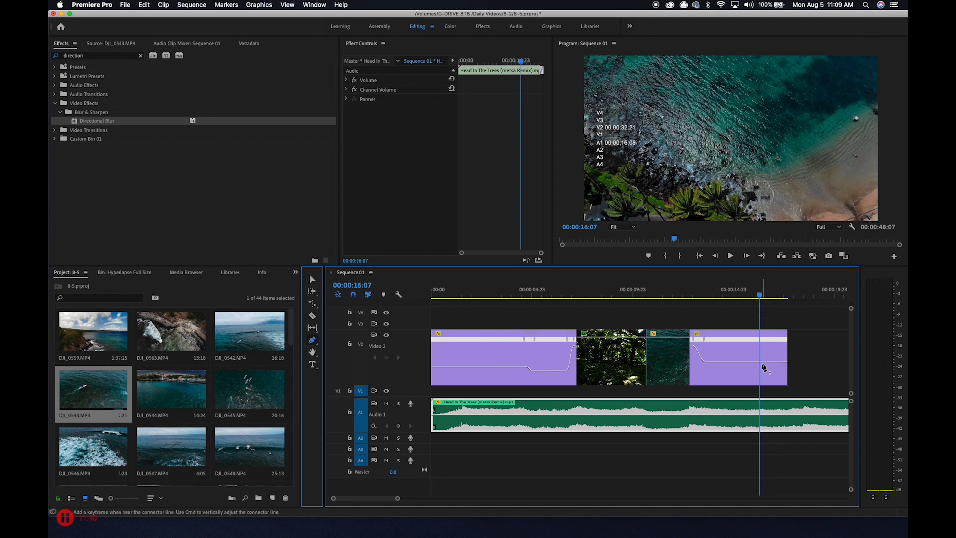
click(760, 361)
key(v)
drag(772, 362, 783, 286)
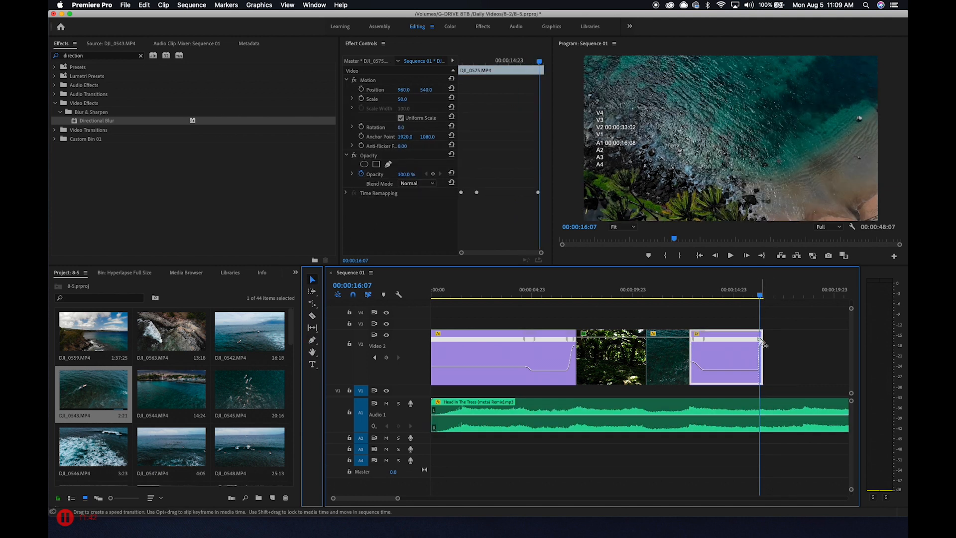
Spread the beach clip's closing speed keyframe into a gradual ramp reaching the clip's end, and smooth its curve
key(=)
key(=)
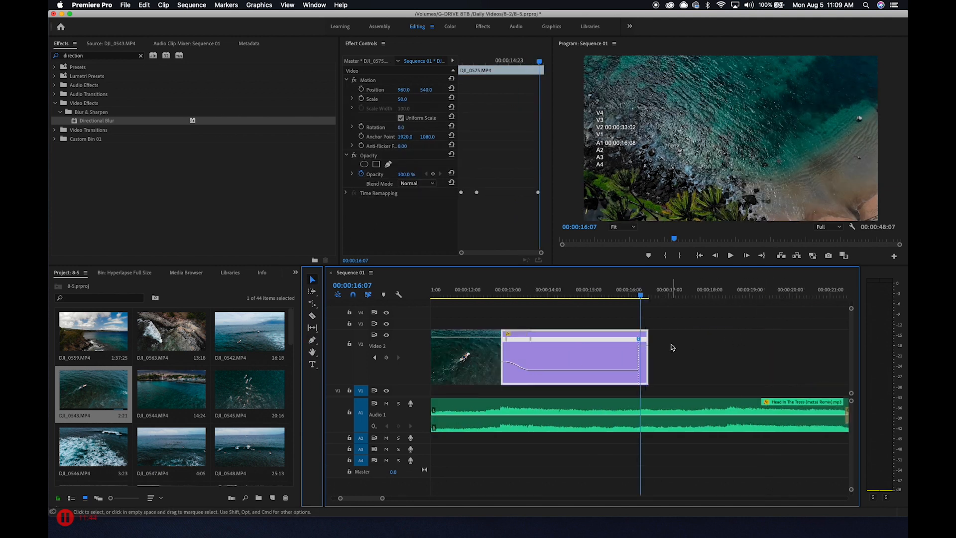
key(=)
key(=)
drag(635, 339, 715, 350)
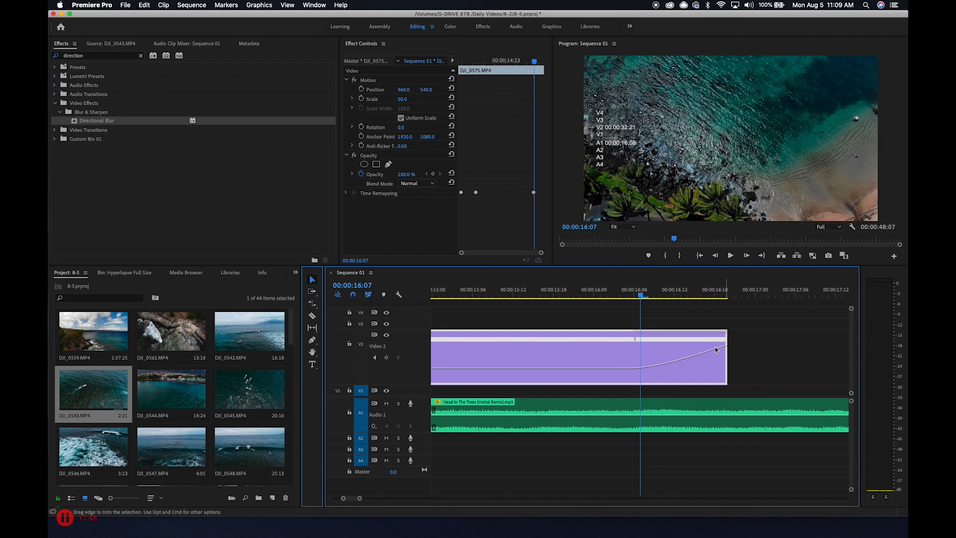
click(681, 354)
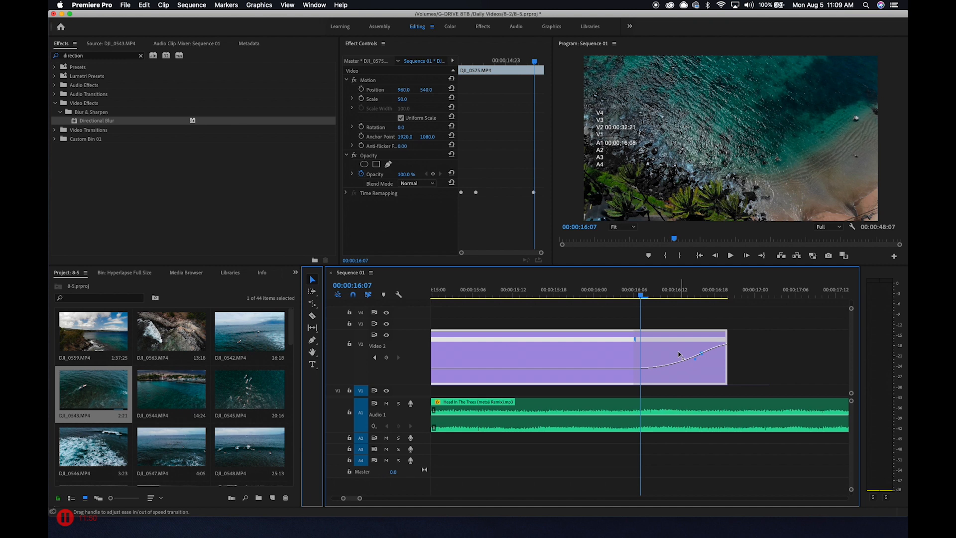
Play the end of the beach clip to review its closing speed ramp
click(515, 296)
key(space)
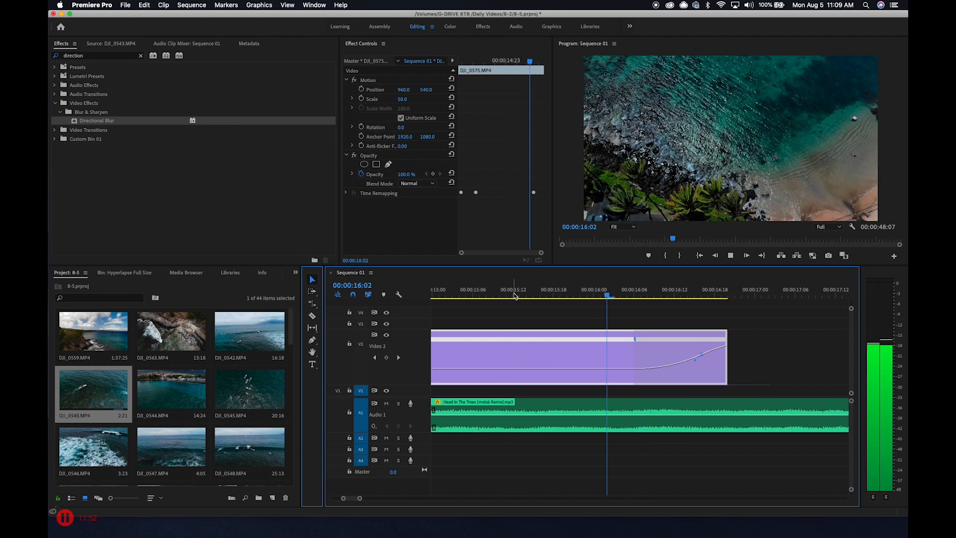
key(space)
key(minus)
key(minus)
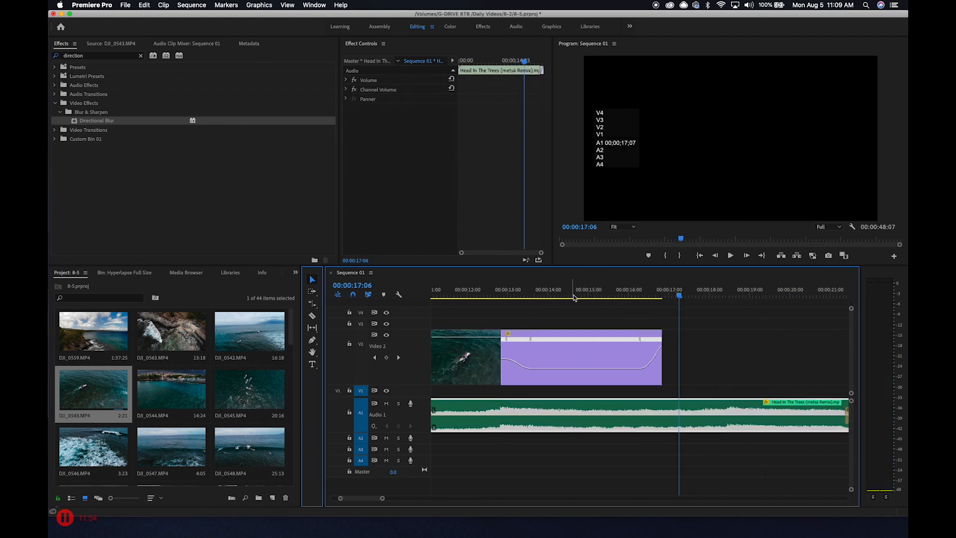
Animate the beach clip's Scale with a keyframe of 50 at its start and 100 at 00:00:14:20
key(minus)
click(573, 296)
click(611, 358)
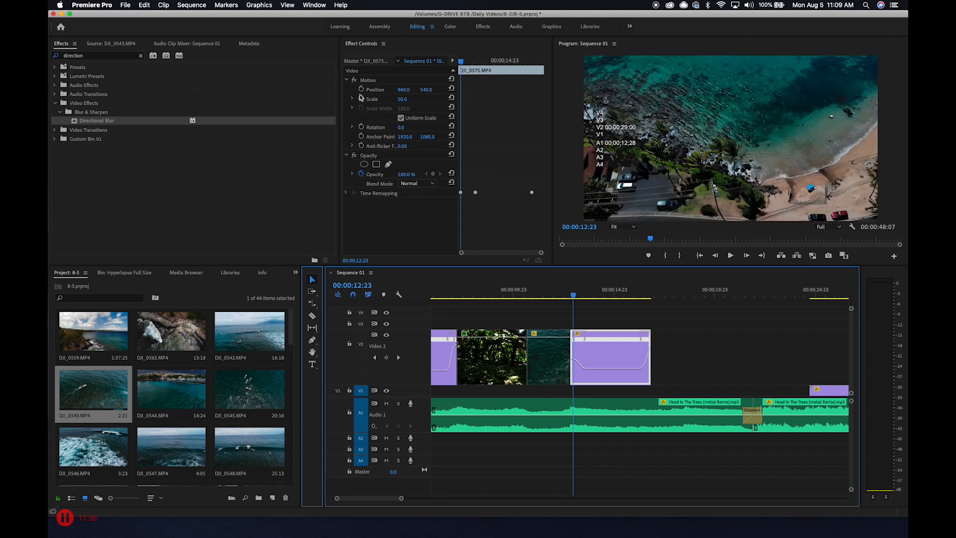
click(366, 102)
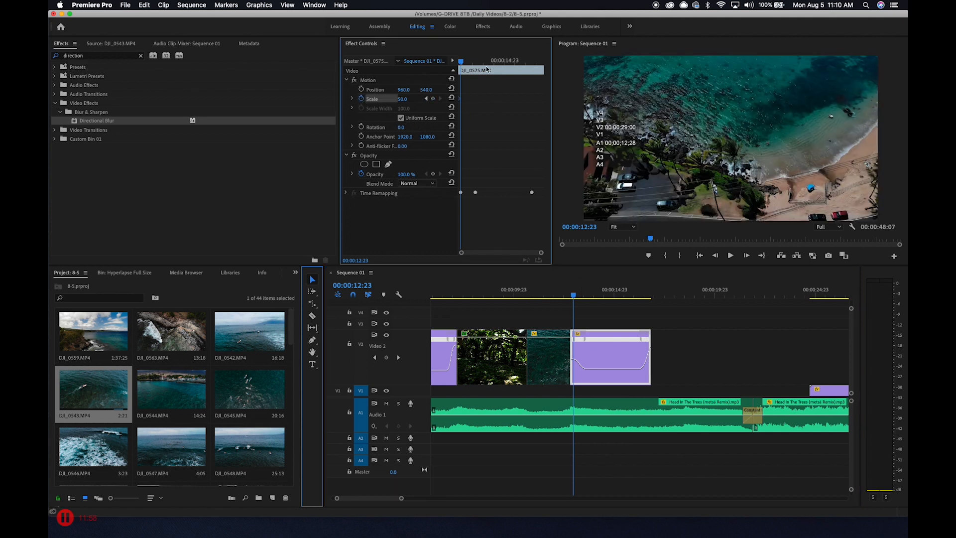
key(space)
text(10)
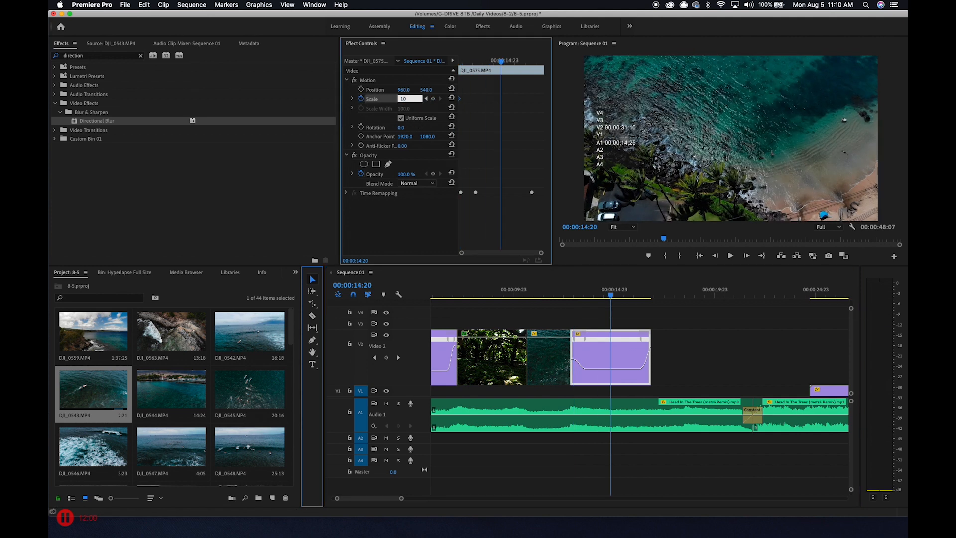
text(0)
key(Return)
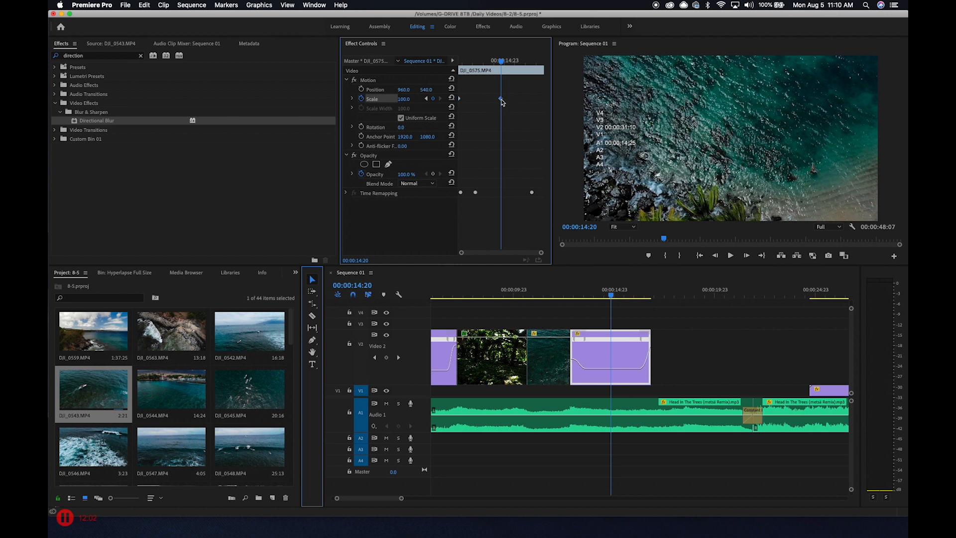
Play from just before the beach clip to review its zoom together with the speed ramps
drag(611, 296, 553, 289)
key(space)
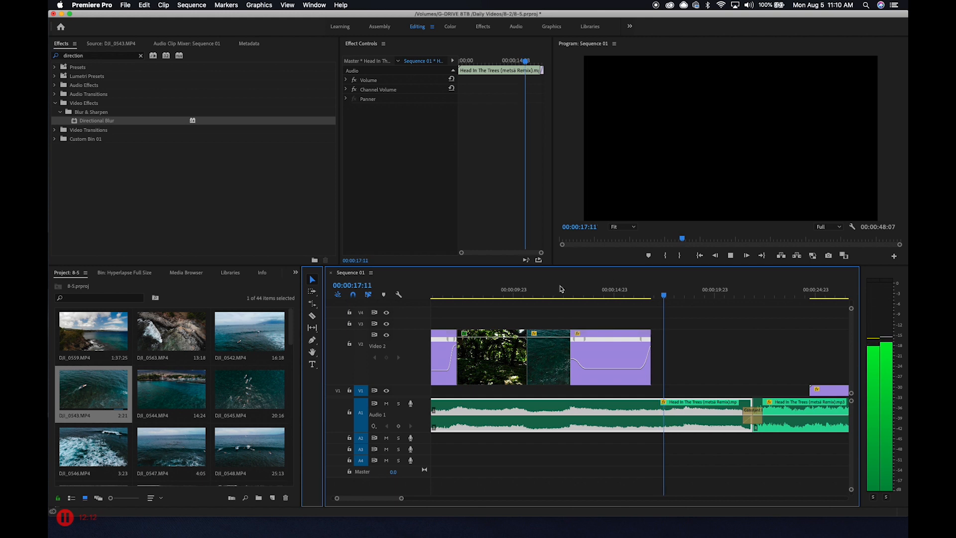
click(609, 292)
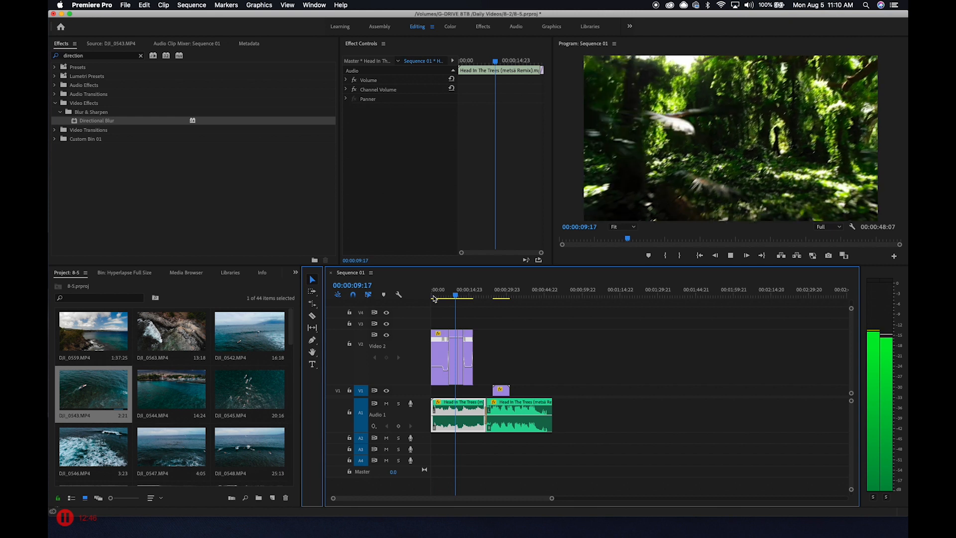
Add a Scale keyframe of 240.7 at 00:00:03:04 on the opening city skyline clip
click(436, 295)
click(436, 351)
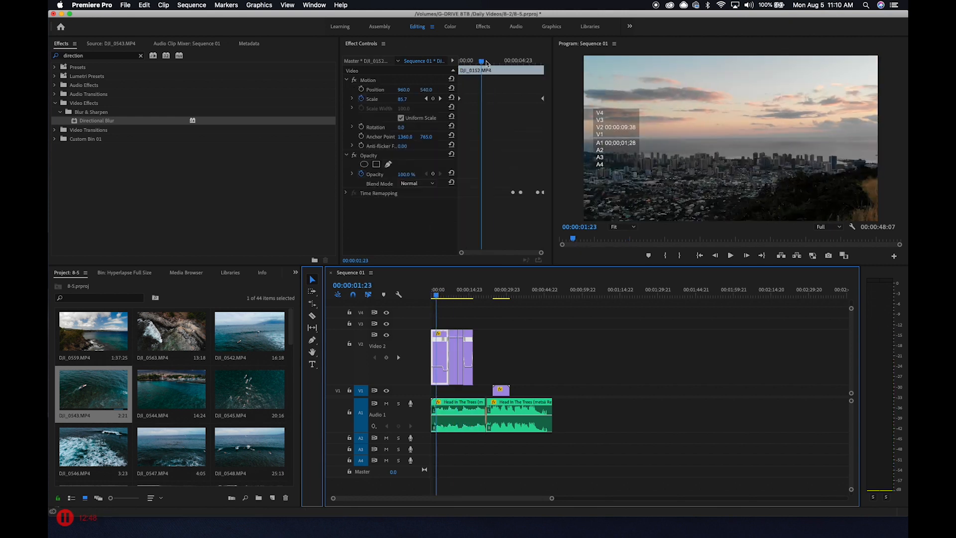
drag(486, 63, 493, 61)
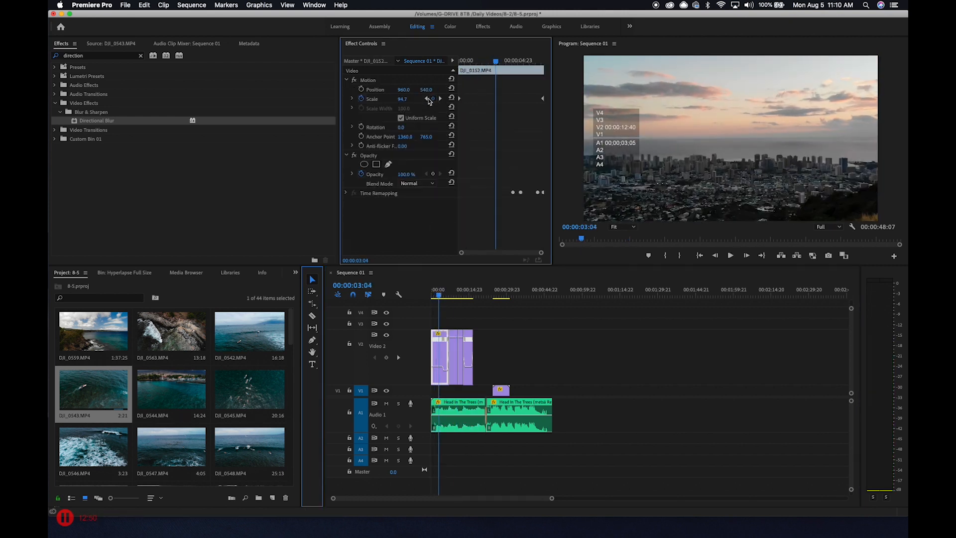
drag(402, 98, 438, 94)
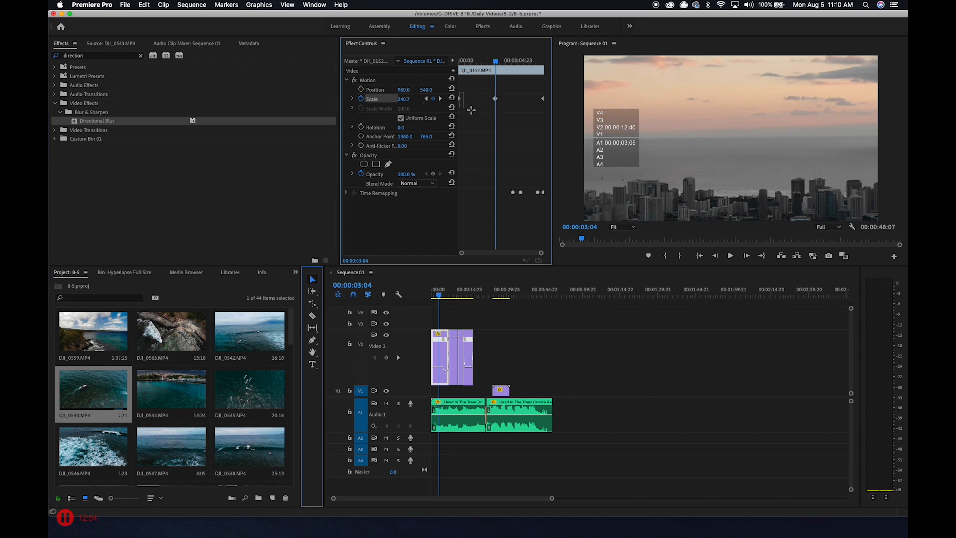
Set the skyline clip's middle Scale keyframe to Bezier and smooth its last and first keyframes, using Ease Out on the first
right_click(495, 98)
click(545, 199)
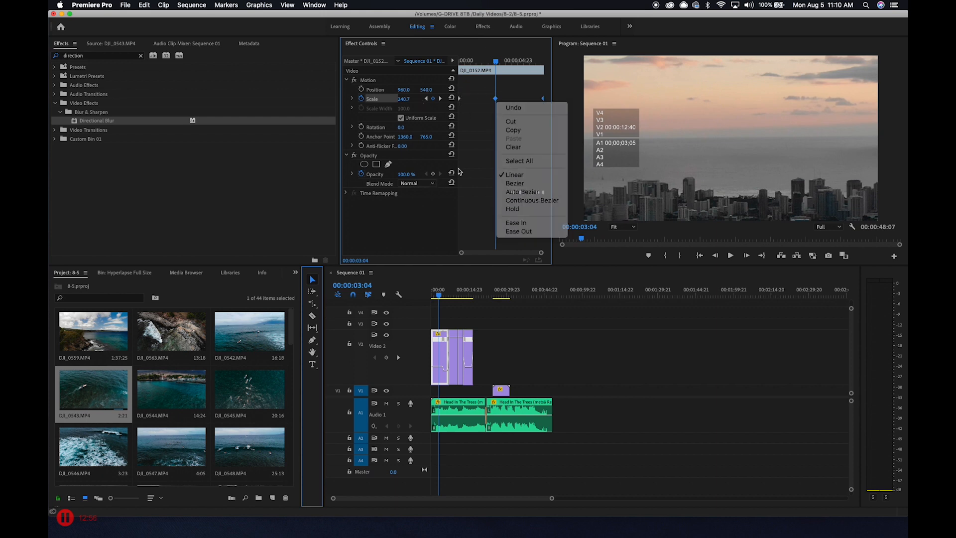
right_click(495, 99)
click(517, 184)
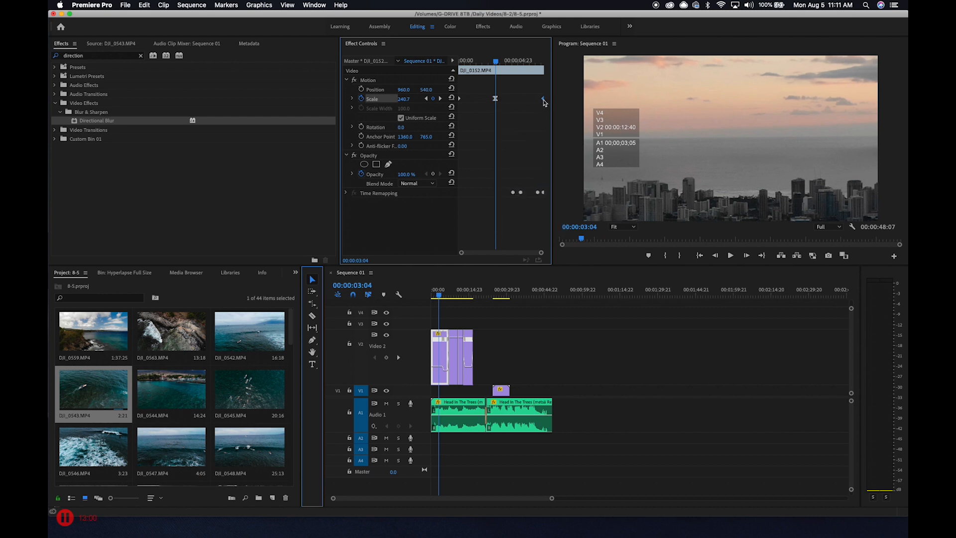
right_click(544, 102)
right_click(460, 99)
click(496, 234)
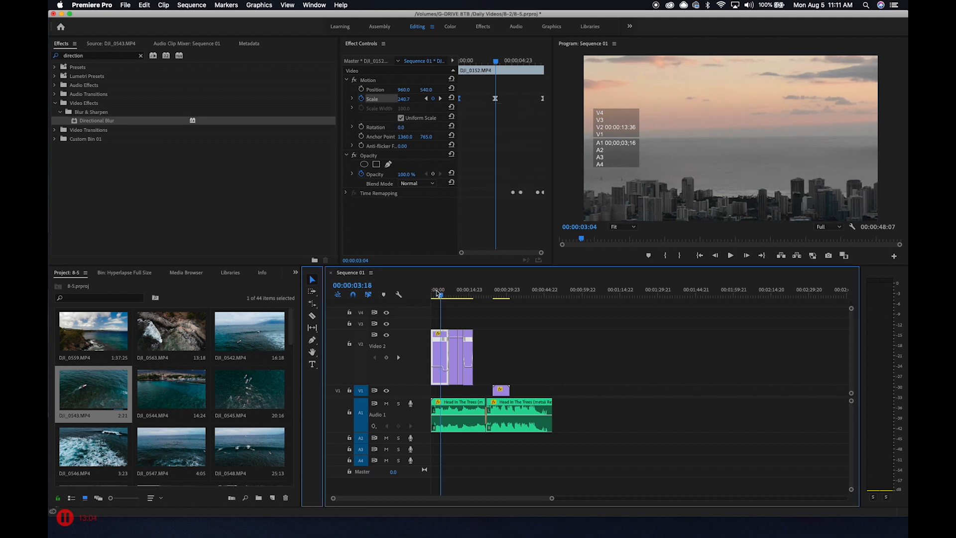
Play the sequence from its start to review the skyline clip's smoothed zoom
drag(440, 291, 417, 296)
key(space)
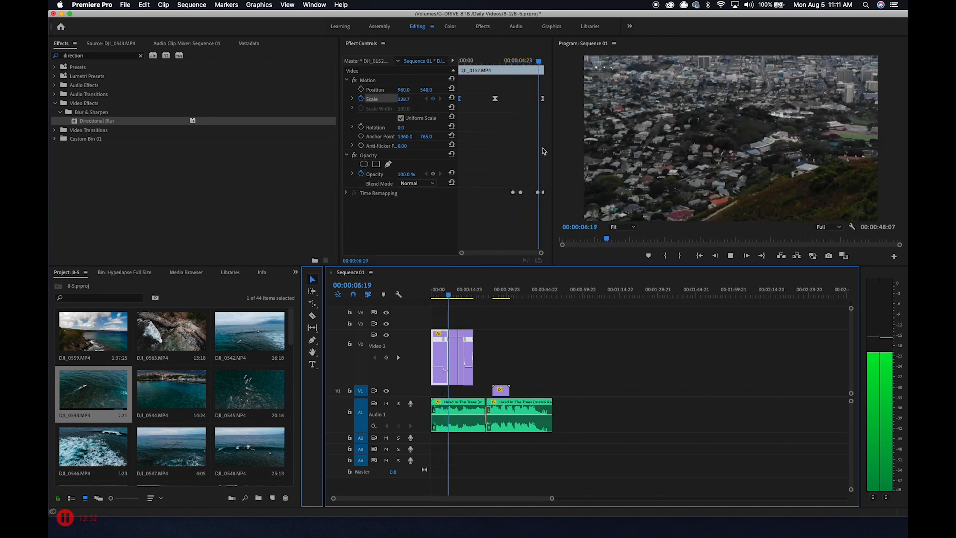
key(space)
key(Home)
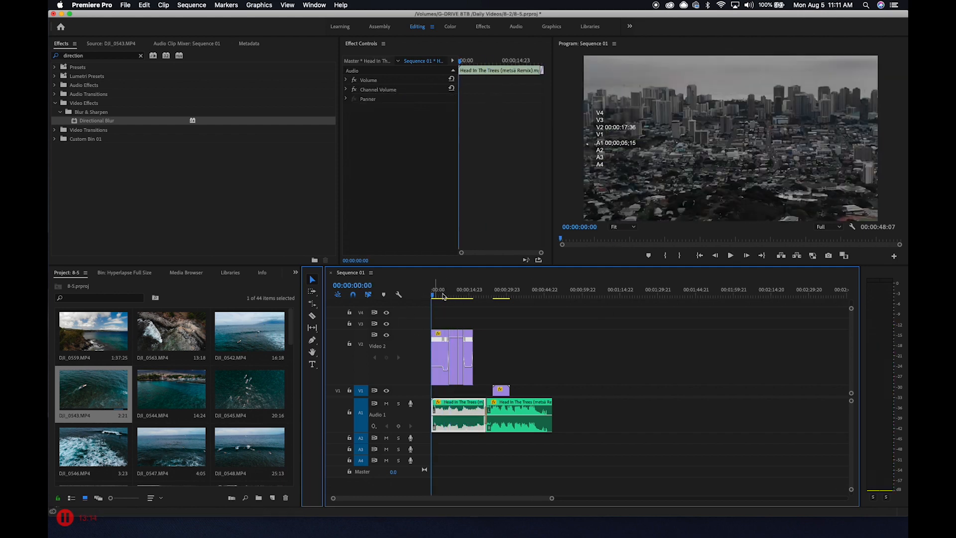
key(space)
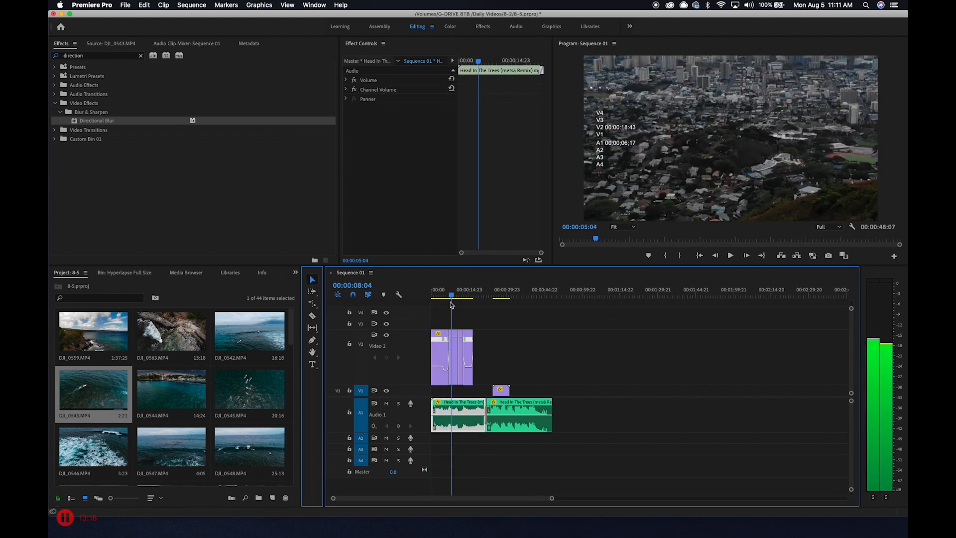